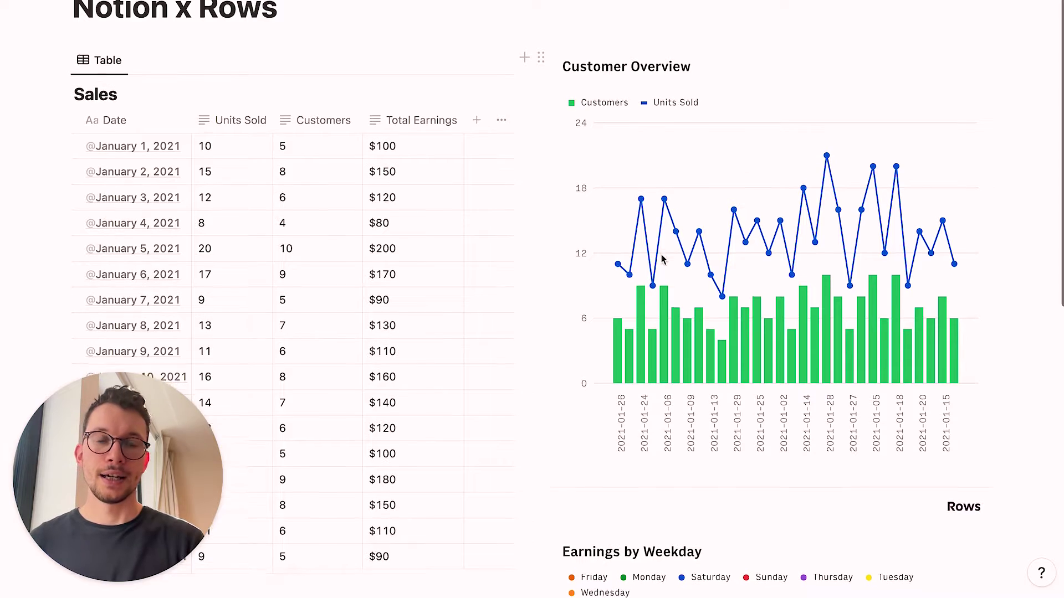
# Scroll through the Notion Sales page to review its embedded Rows charts.
pyautogui.scroll(-1, 662, 256)
pyautogui.scroll(-7, 662, 258)
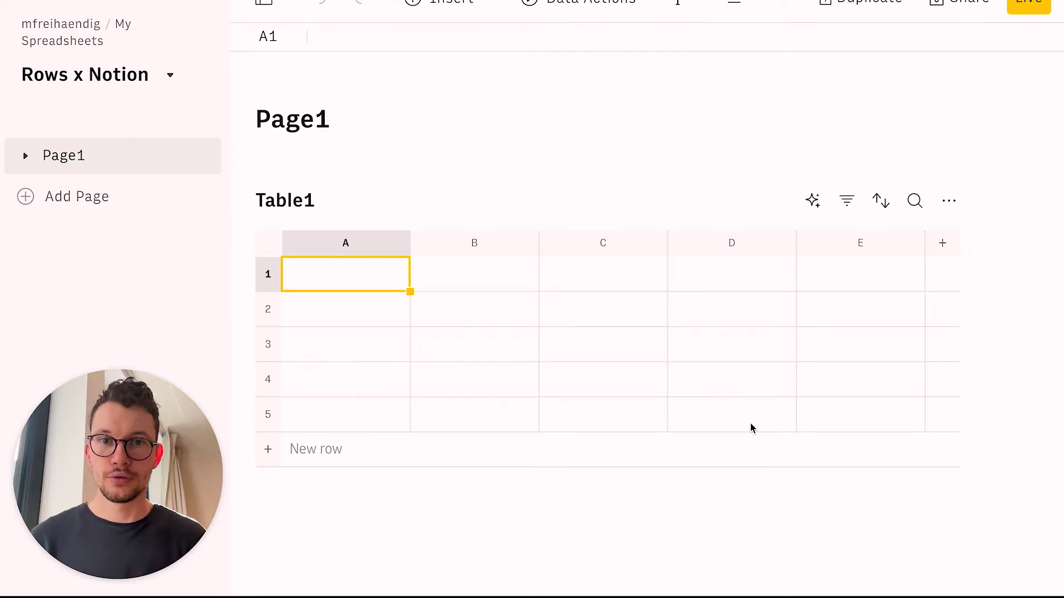
# Search data actions for 'noti' and start the Notion 'Import a Notion Database' setup.
pyautogui.click(572, 6)
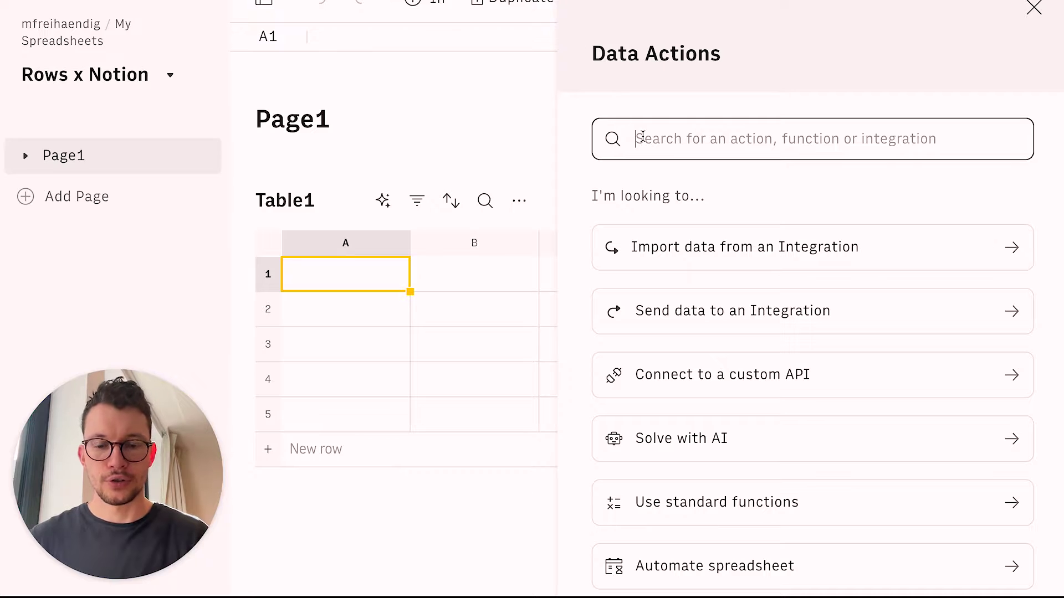
pyautogui.write('notion')
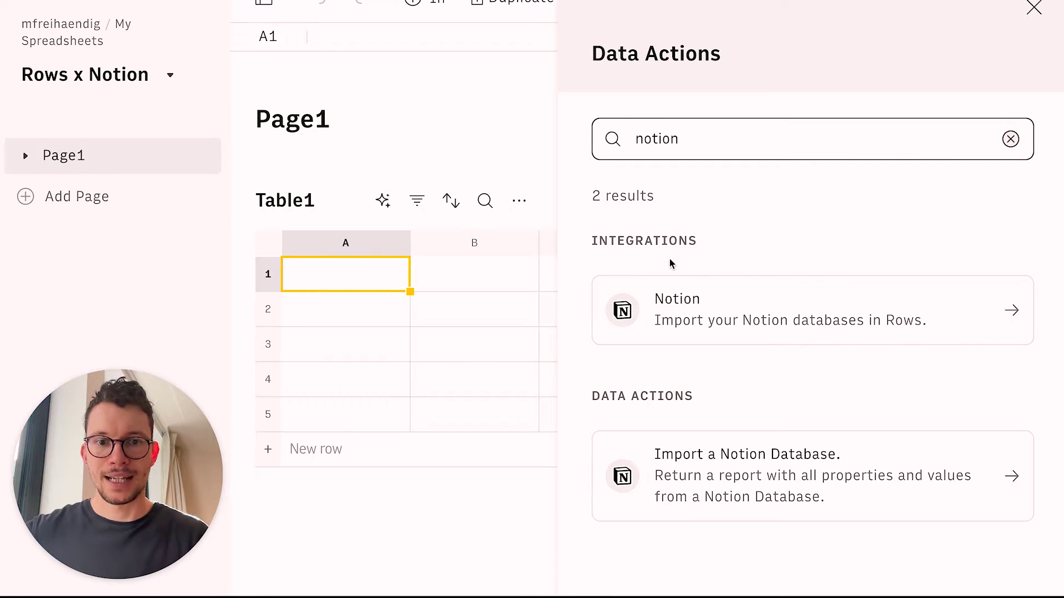
pyautogui.click(806, 319)
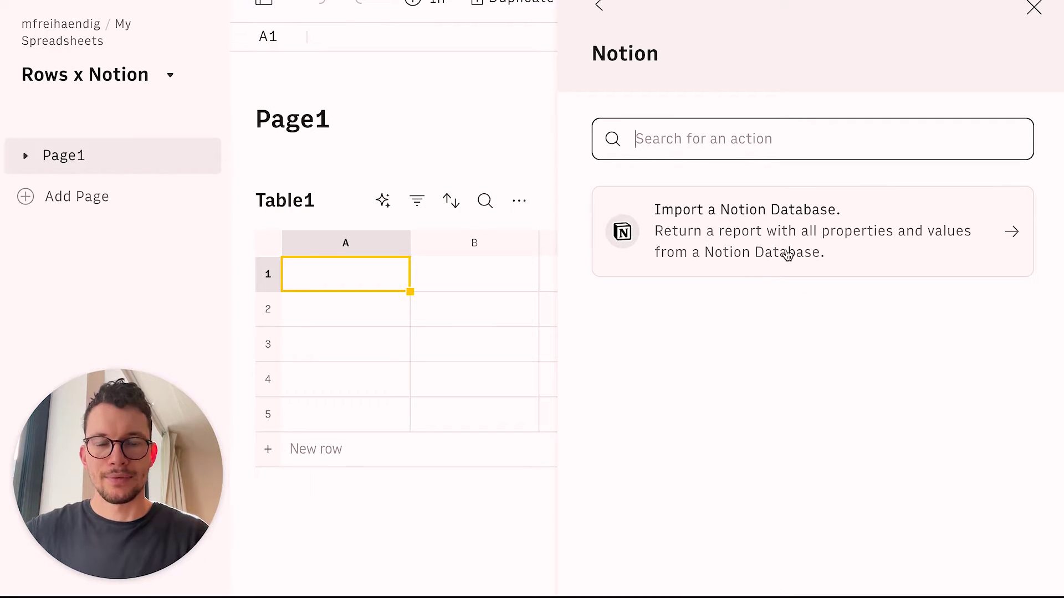
pyautogui.click(726, 245)
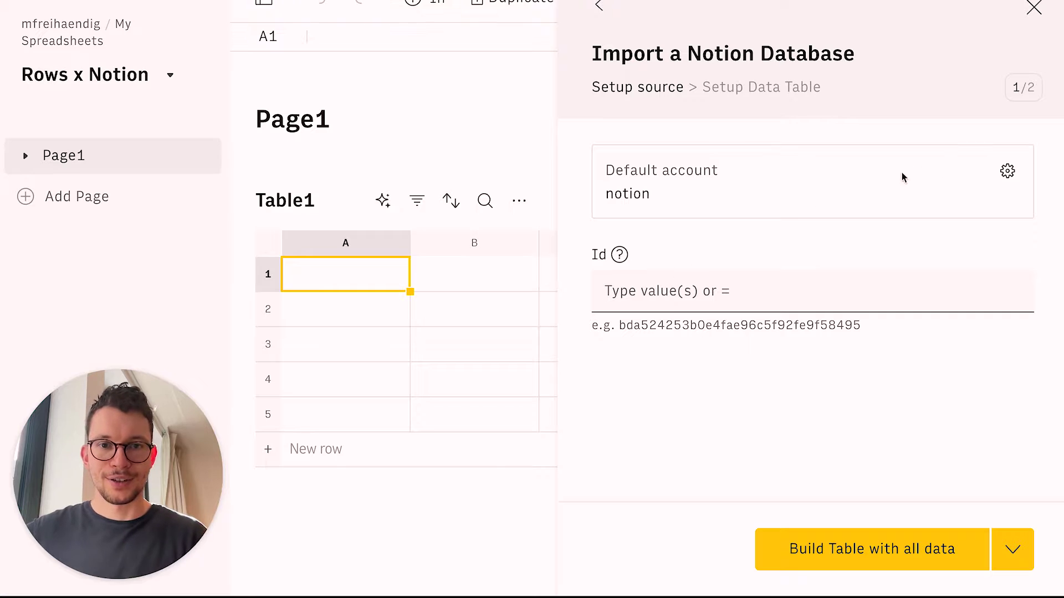
pyautogui.click(1008, 171)
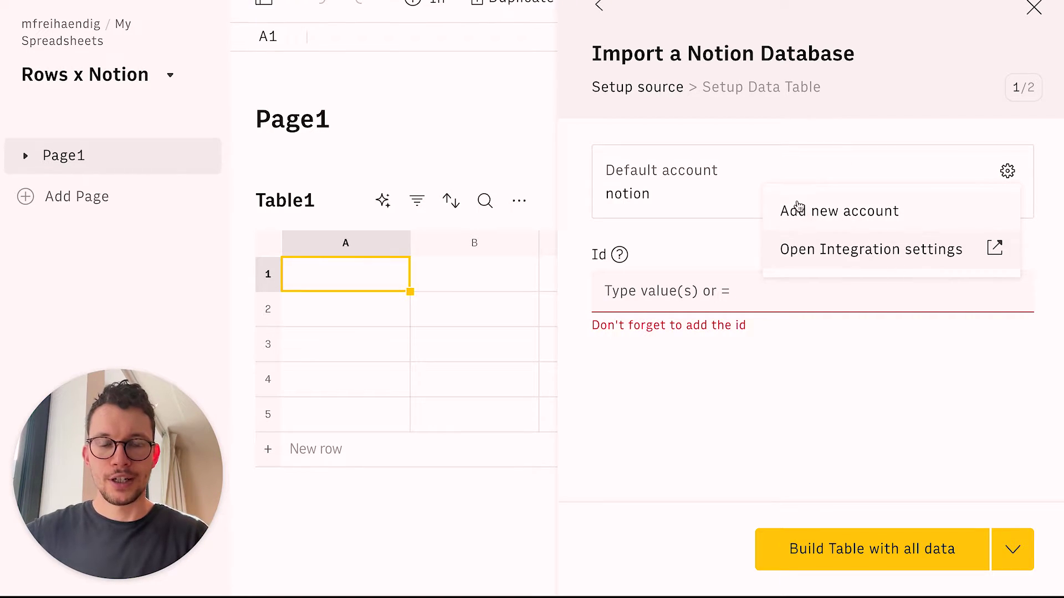
pyautogui.click(768, 146)
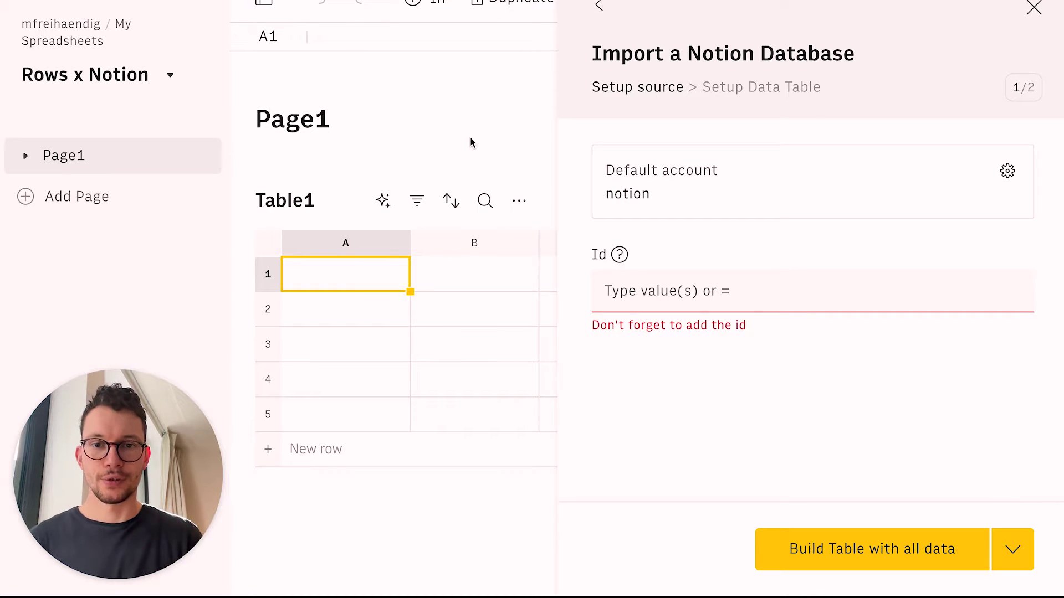
# Add Rows as a confirmed connection on the Notion x Rows page, searching 'rows'.
pyautogui.hotkey('ctrl', 'Right')
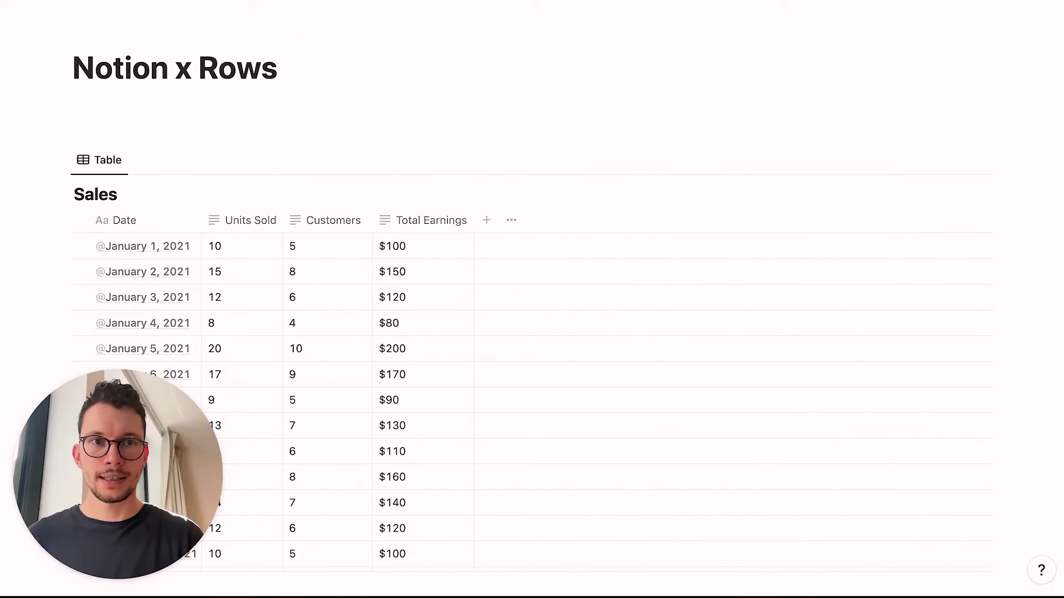
pyautogui.click(1041, 10)
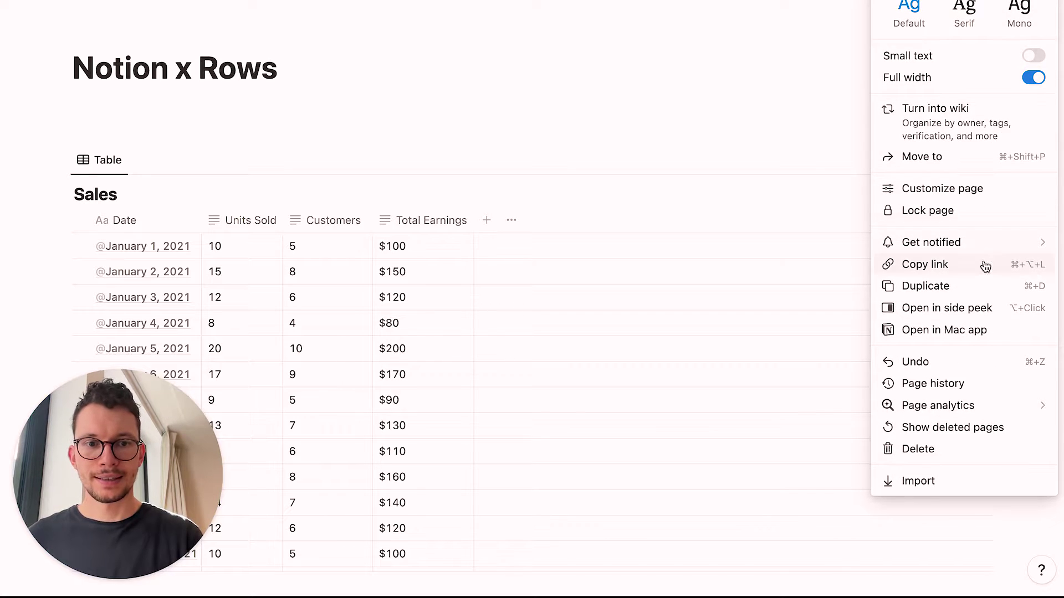
pyautogui.scroll(-5, 986, 266)
pyautogui.moveTo(951, 420)
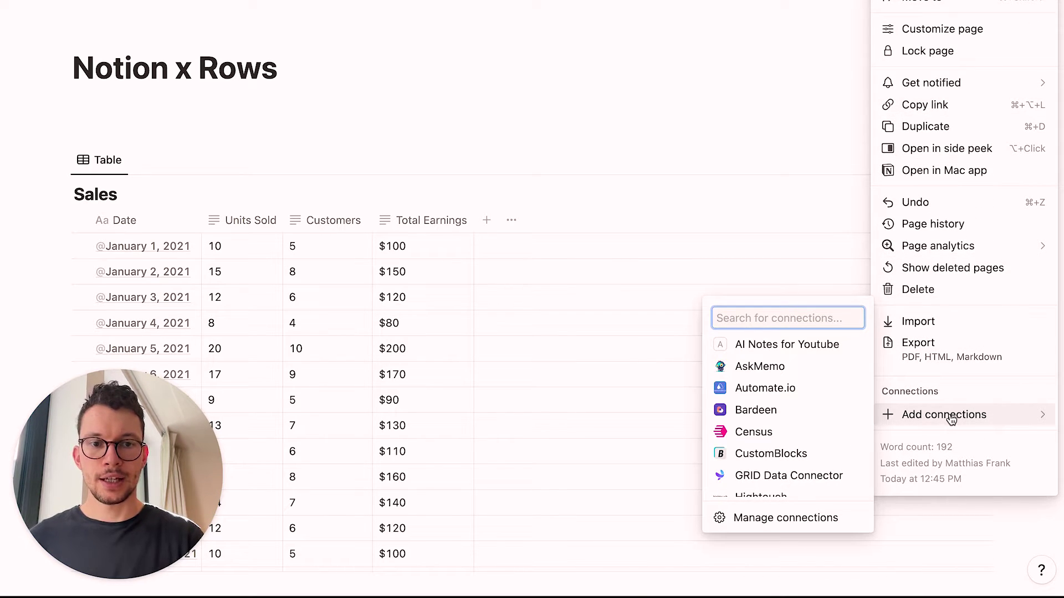
pyautogui.write('rows')
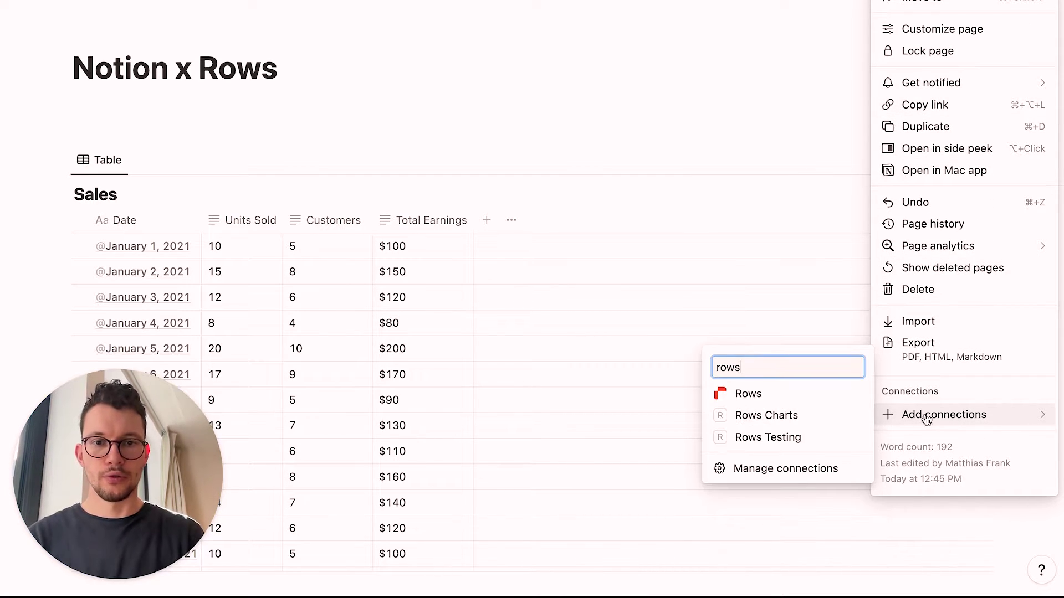
pyautogui.click(768, 395)
pyautogui.click(600, 268)
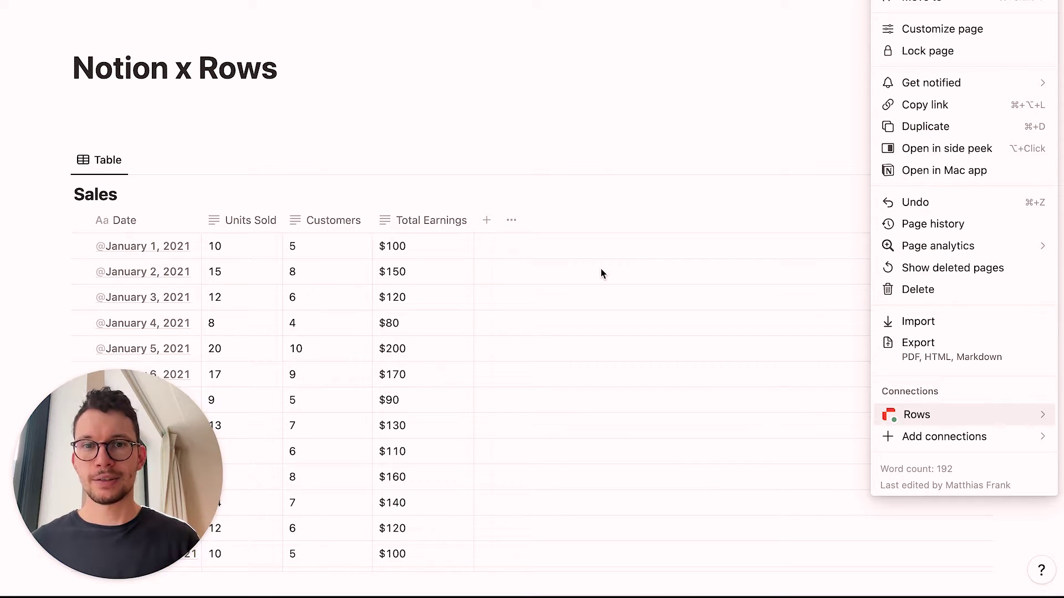
pyautogui.click(424, 119)
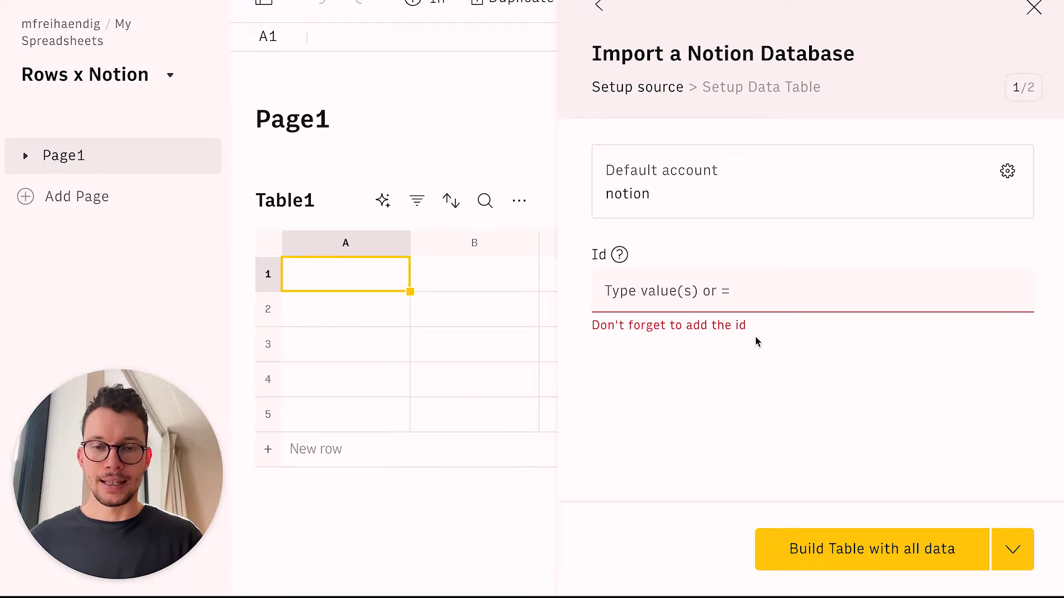
pyautogui.hotkey('ctrl', 'Right')
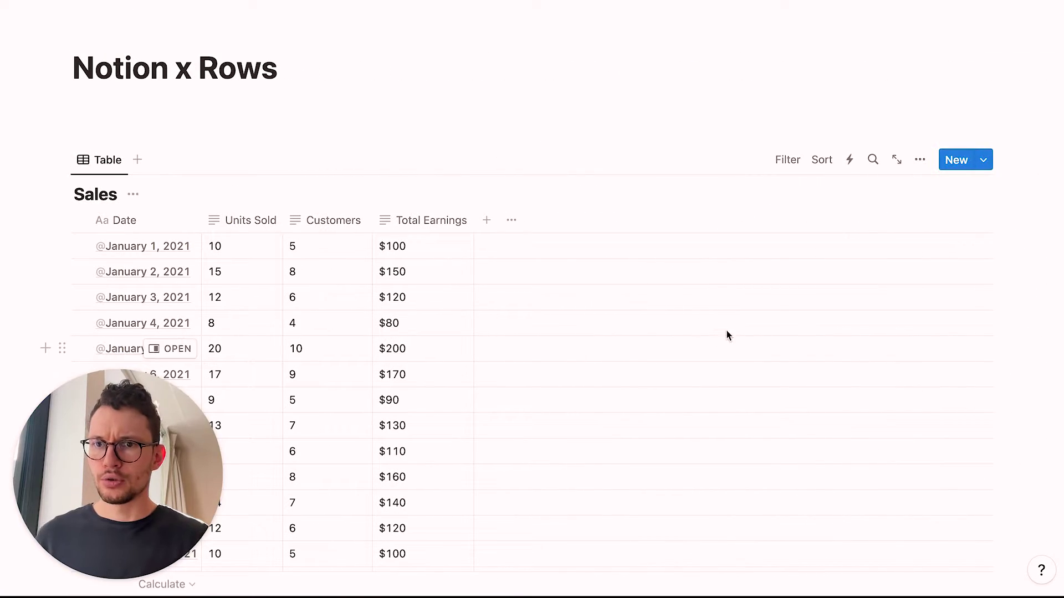
# Insert an empty line above the Sales table on the Notion page.
pyautogui.scroll(-2, 252, 220)
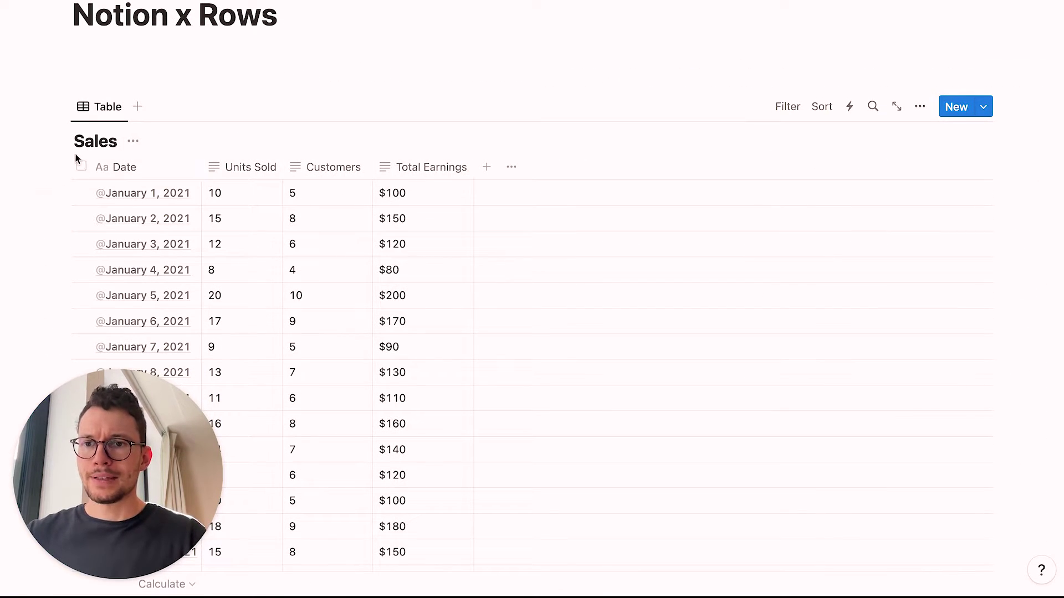
pyautogui.click(83, 140)
pyautogui.scroll(-1, 83, 144)
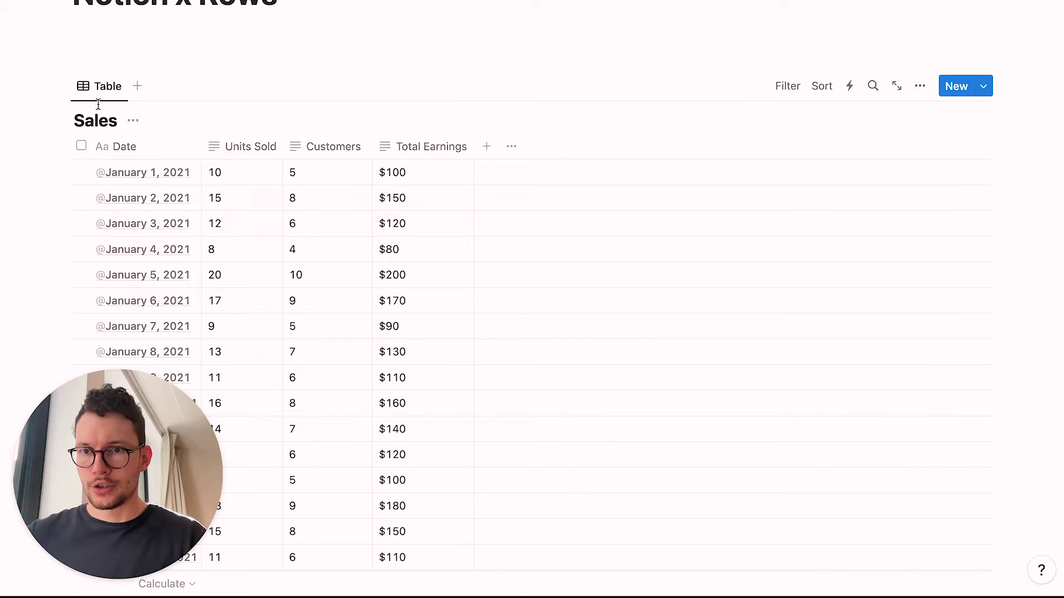
pyautogui.press('Up')
pyautogui.press('Return')
pyautogui.scroll(-2, 127, 106)
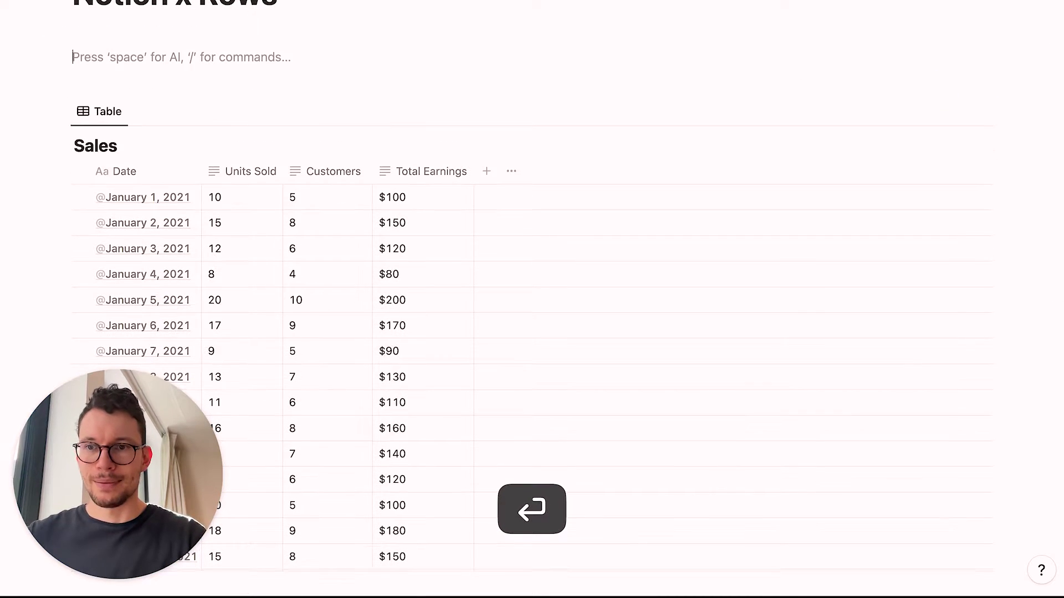
# Open the Sales database as its own page and copy its link.
pyautogui.click(62, 86)
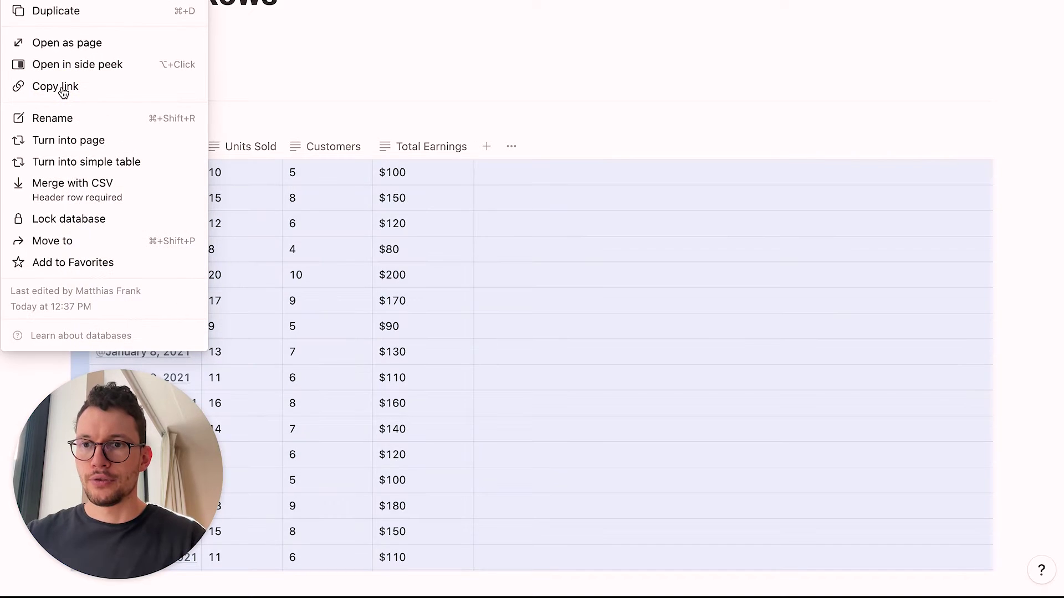
pyautogui.click(90, 43)
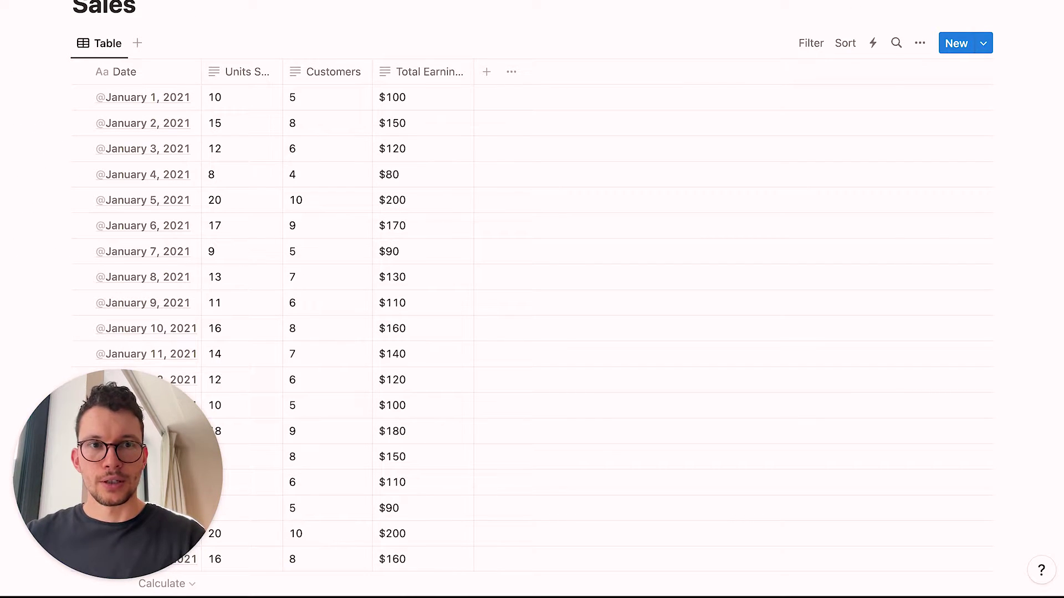
pyautogui.click(1041, 2)
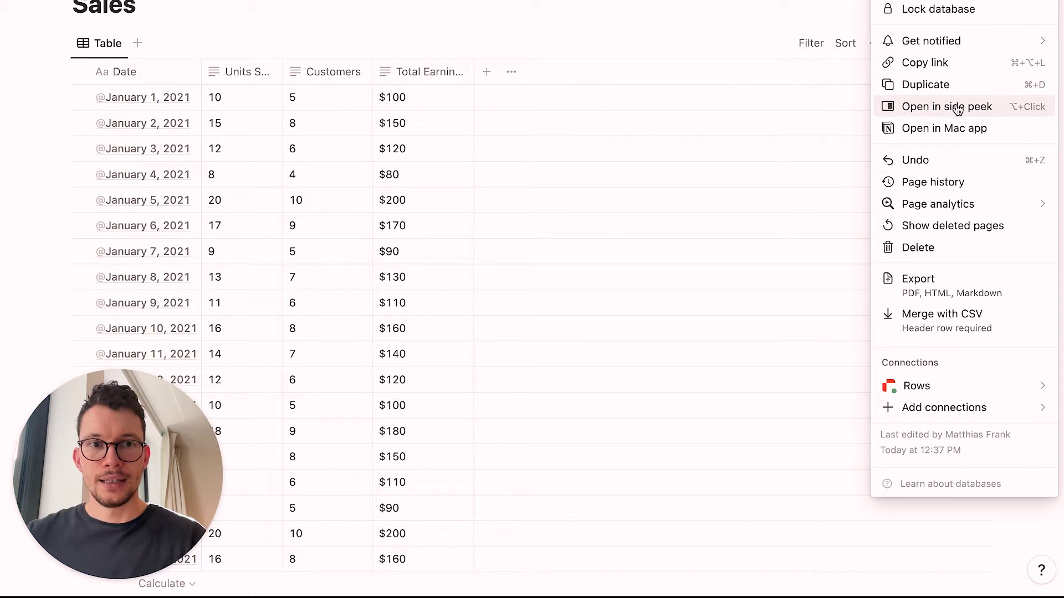
pyautogui.click(941, 64)
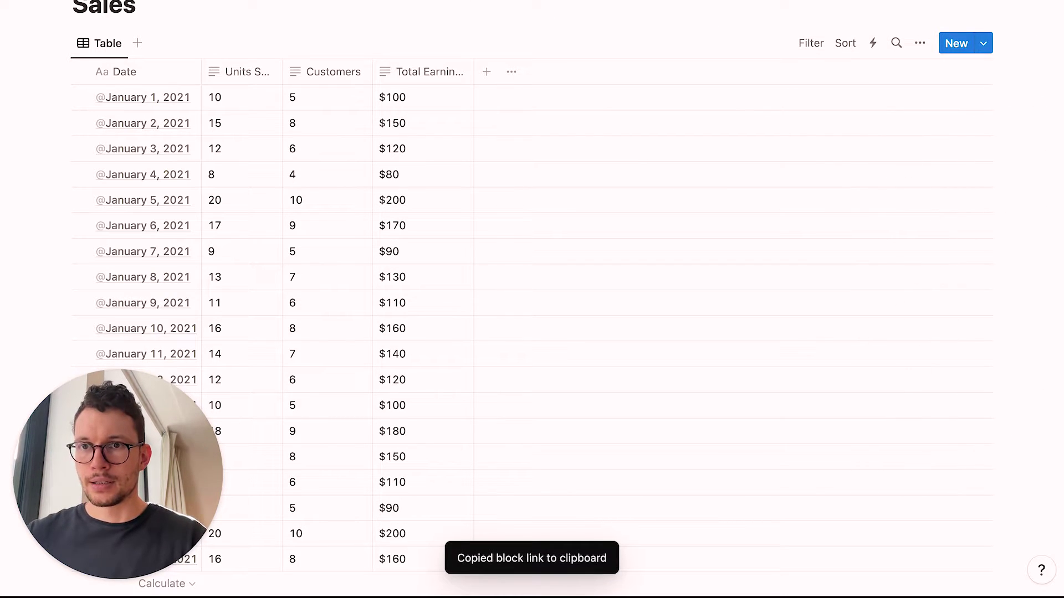
# Paste the Sales link under the page title and copy the database ID from it.
pyautogui.scroll(5, 167, 137)
pyautogui.click(143, 104)
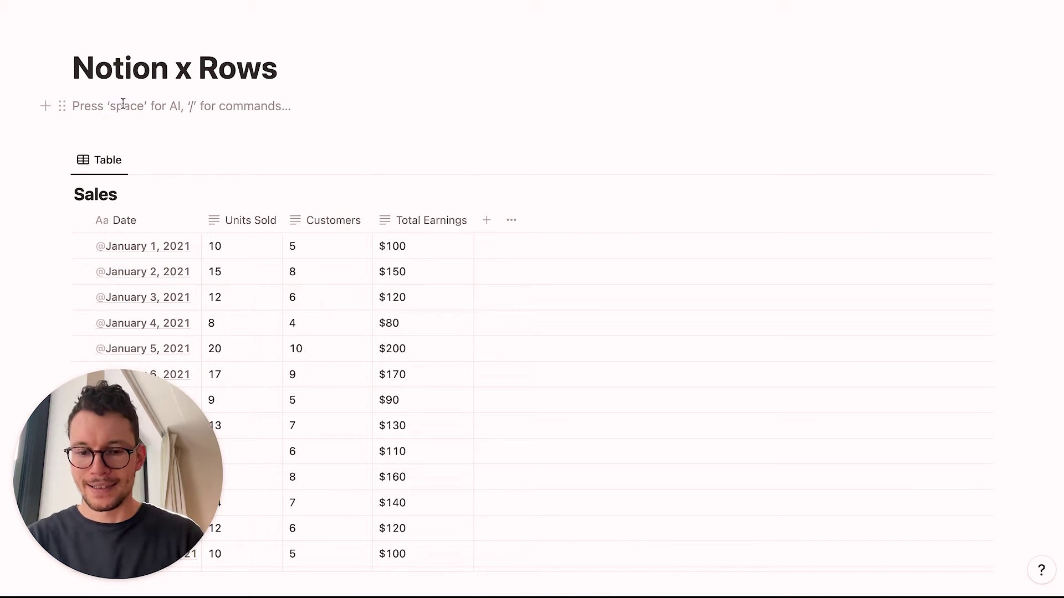
pyautogui.press('super+v')
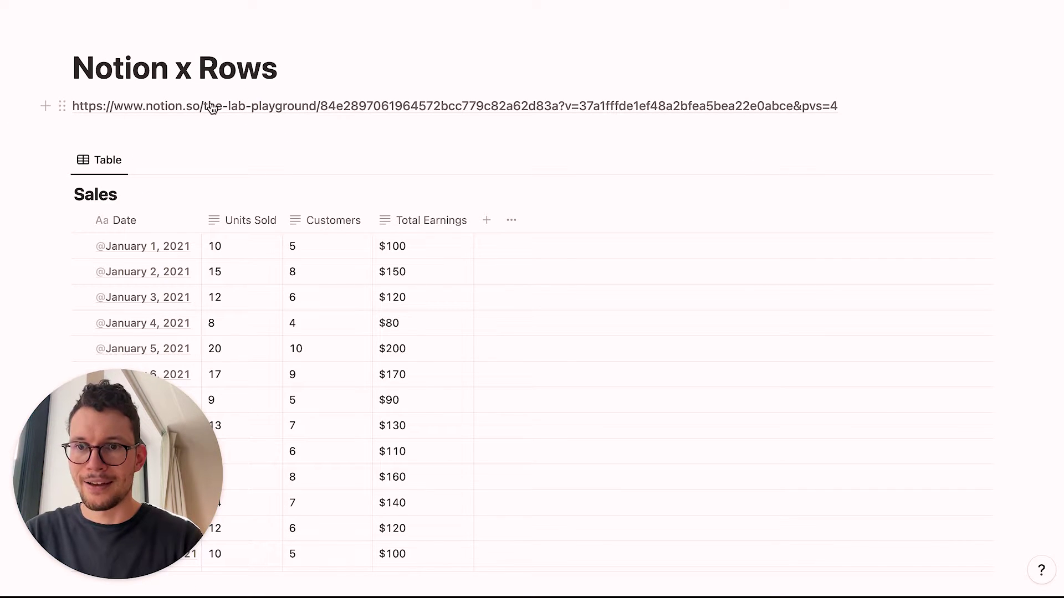
pyautogui.moveTo(235, 111)
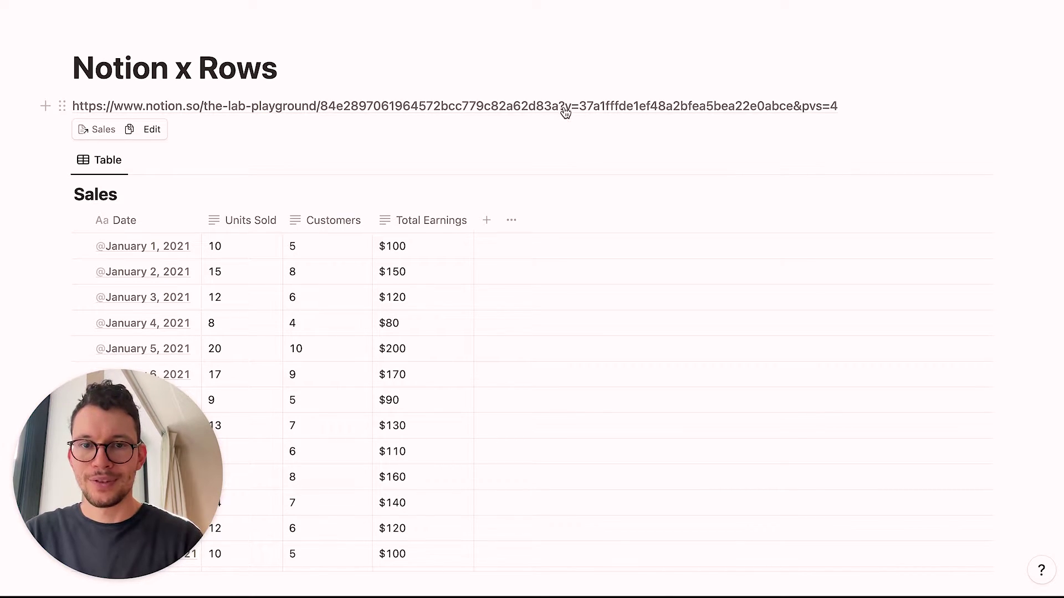
pyautogui.moveTo(320, 108); pyautogui.dragTo(560, 107)
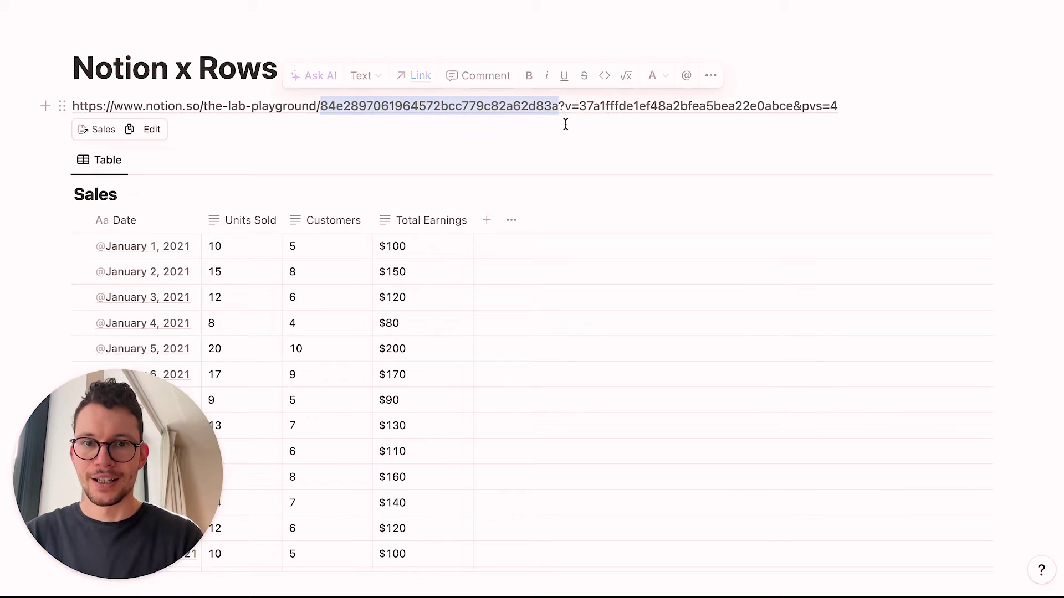
pyautogui.press('super+c')
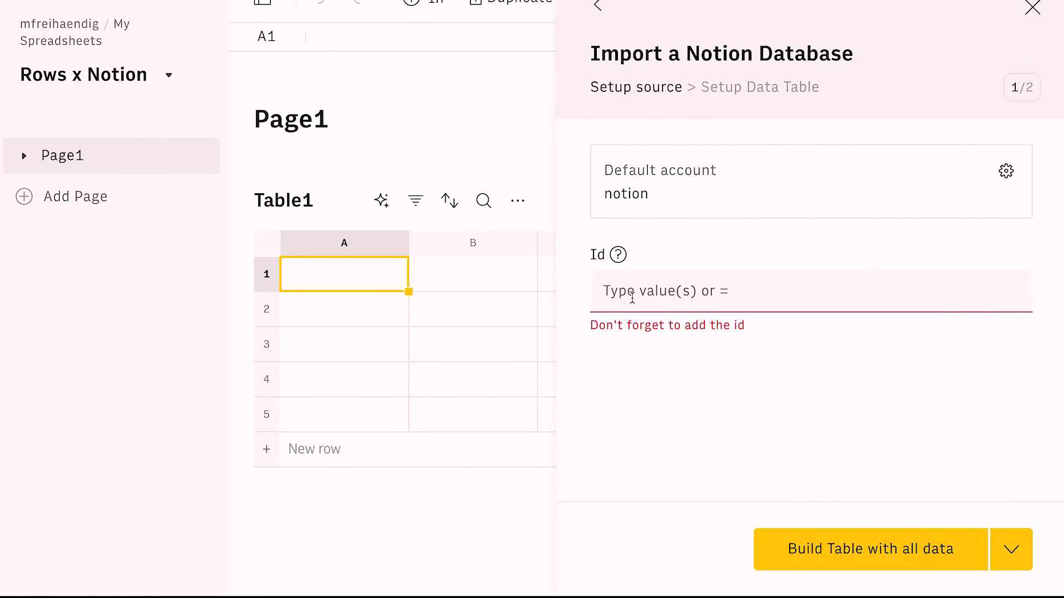
# Paste the Sales database ID, build the table with all data, and hide the sidebar.
pyautogui.click(656, 298)
pyautogui.press('super+v')
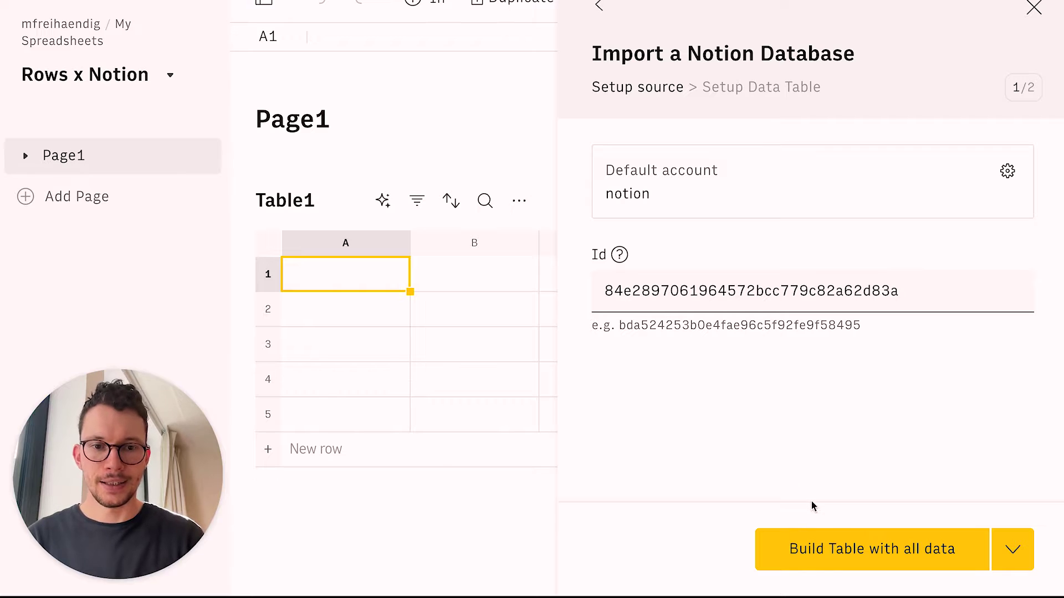
pyautogui.click(842, 551)
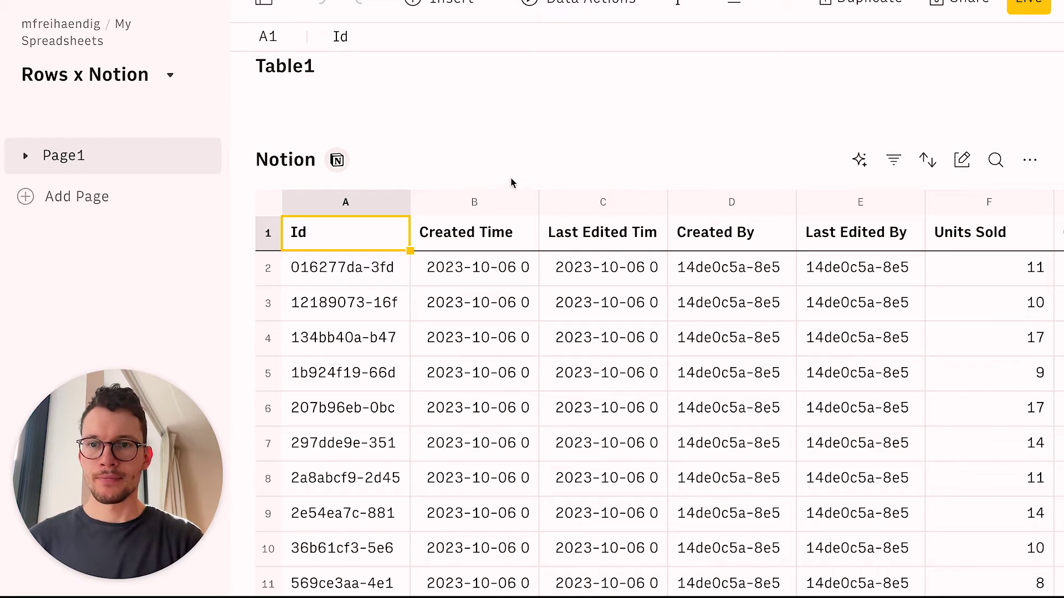
pyautogui.click(490, 157)
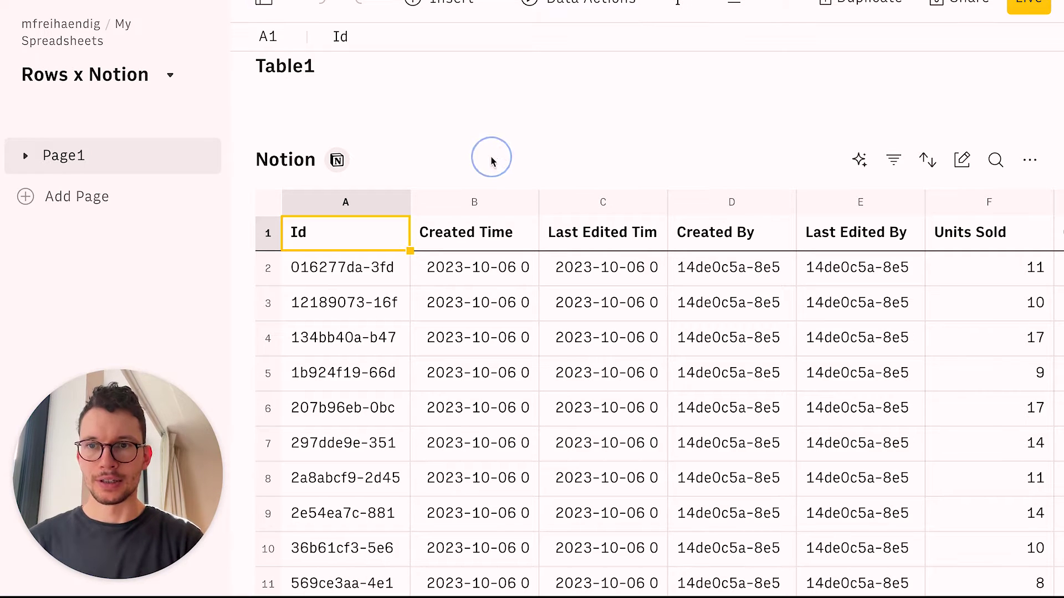
pyautogui.click(264, 7)
pyautogui.scroll(-1, 408, 172)
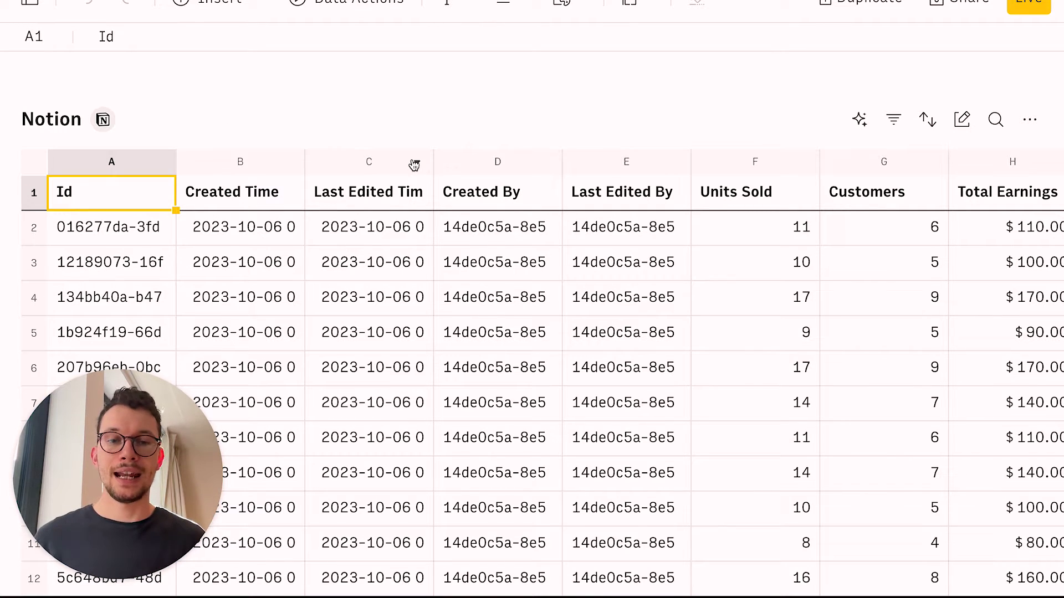
# Remove the Id, Created/Edited, Notion Url and Public Url columns and move Date to the front.
pyautogui.click(962, 120)
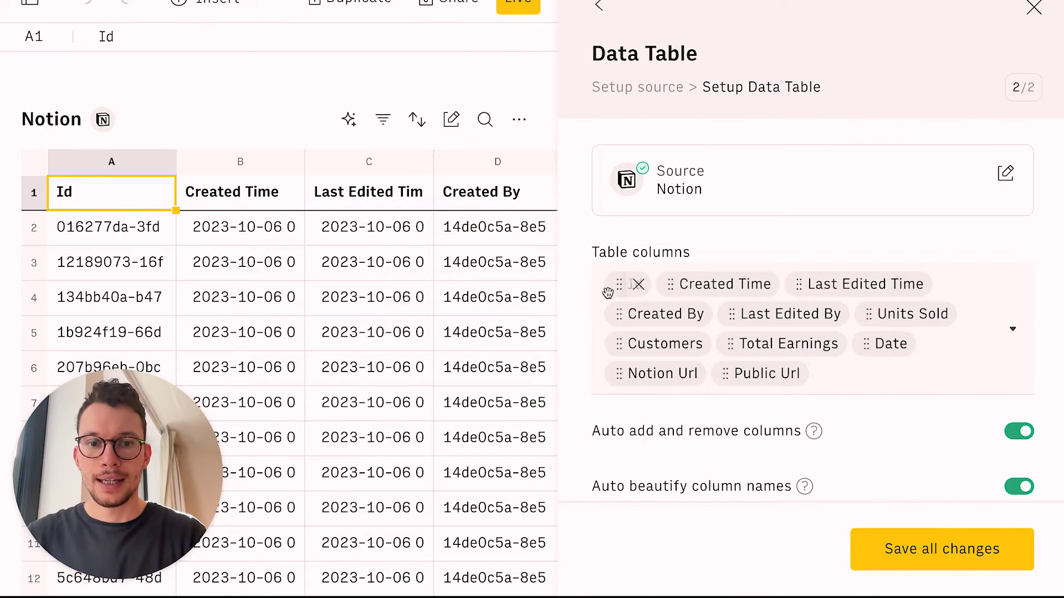
pyautogui.click(639, 285)
pyautogui.click(712, 285)
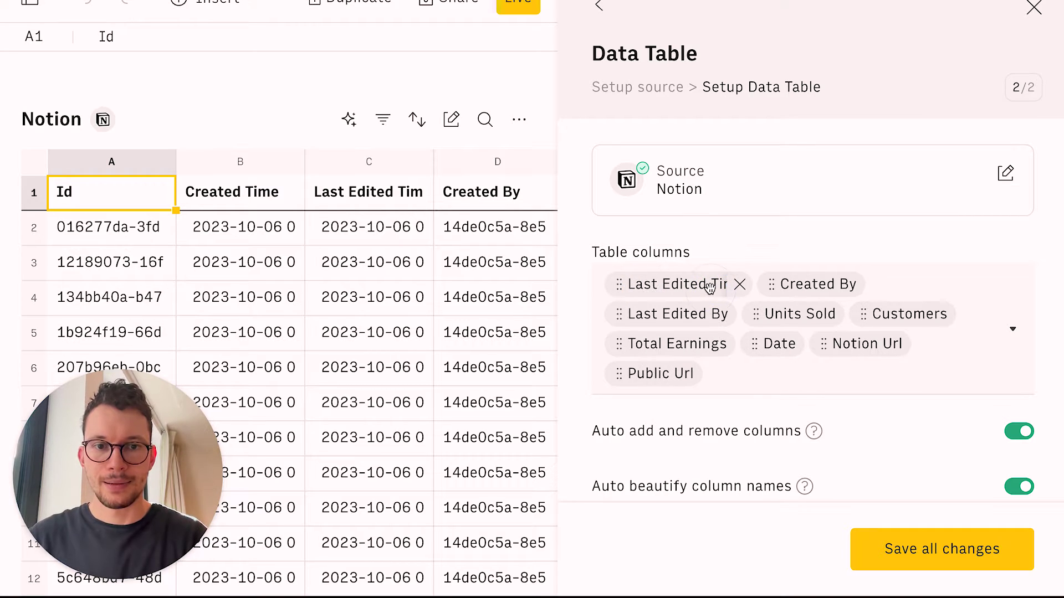
pyautogui.click(740, 284)
pyautogui.click(700, 284)
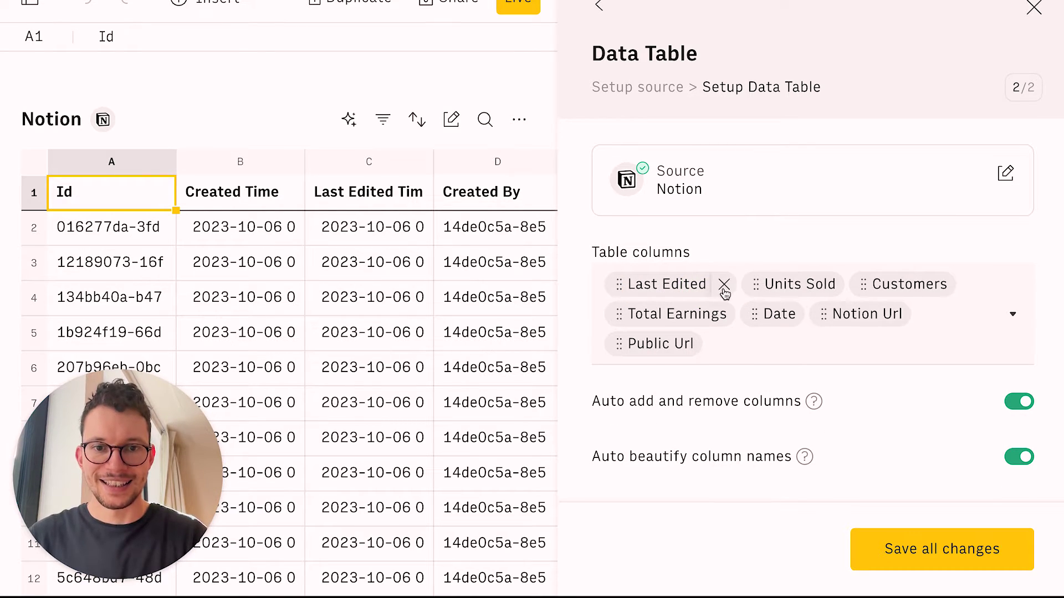
pyautogui.click(724, 285)
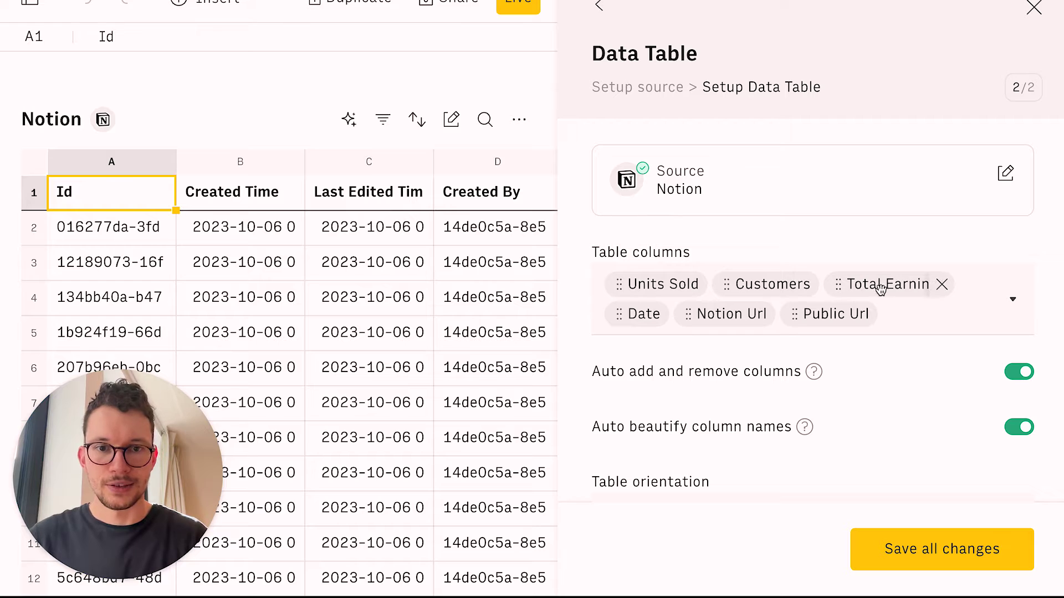
pyautogui.click(759, 315)
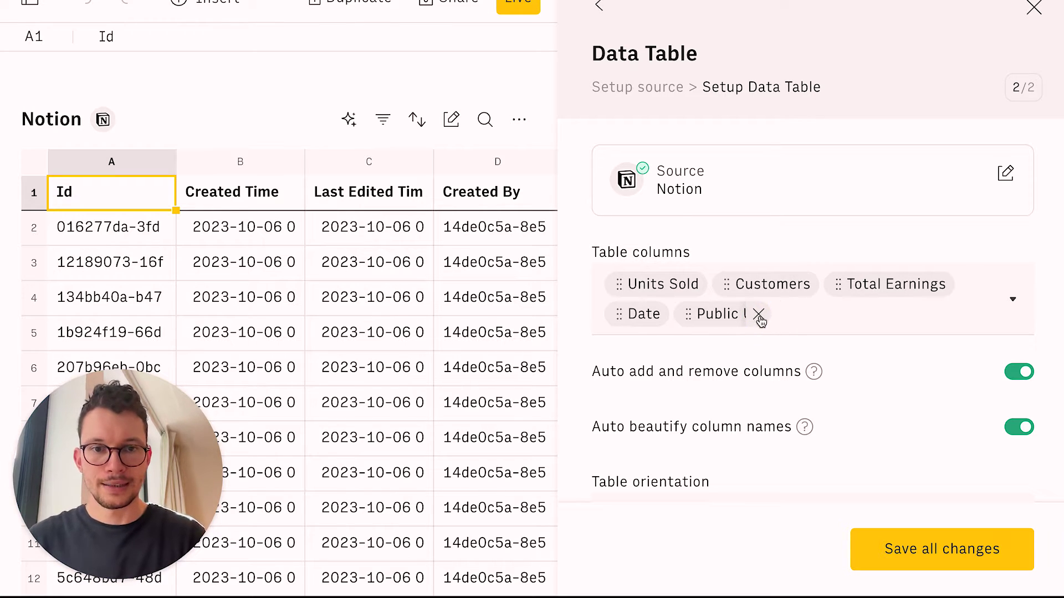
pyautogui.click(758, 314)
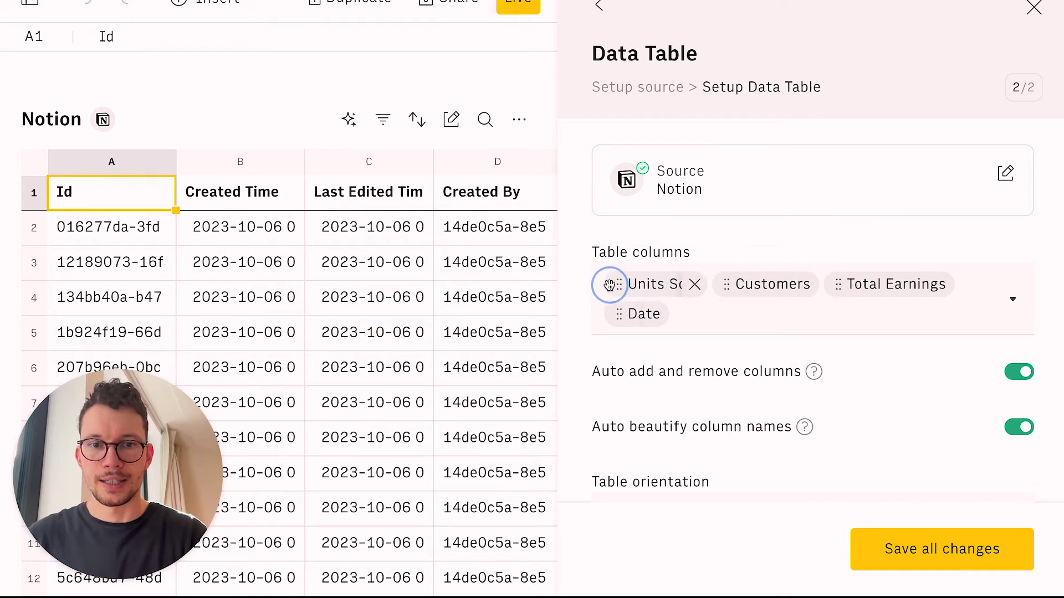
pyautogui.moveTo(613, 299); pyautogui.dragTo(614, 286)
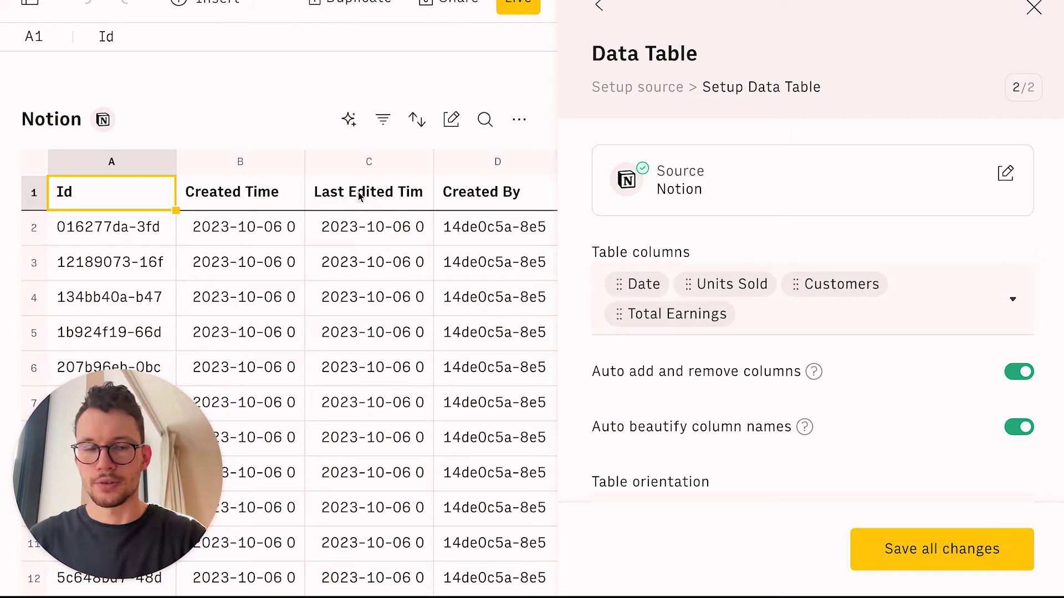
pyautogui.click(902, 554)
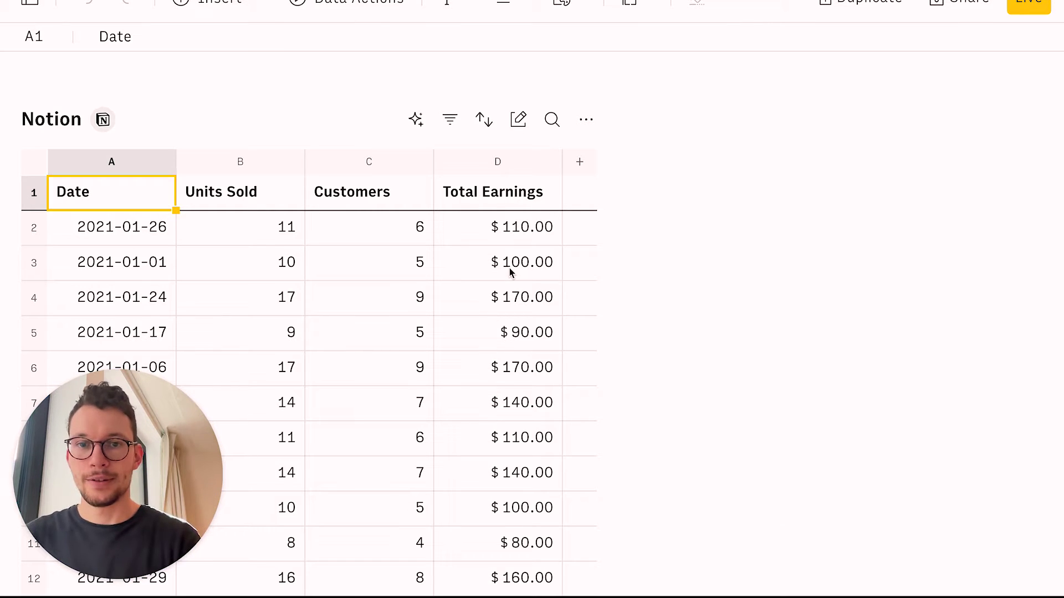
# Sort the Notion table on Date (column A), A→Z.
pyautogui.click(483, 120)
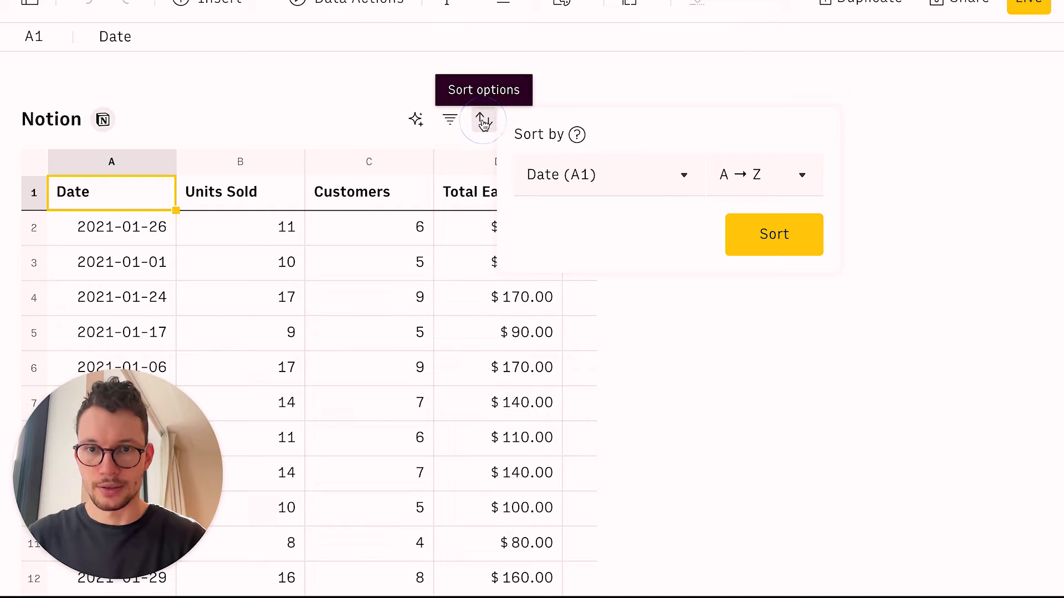
pyautogui.click(756, 238)
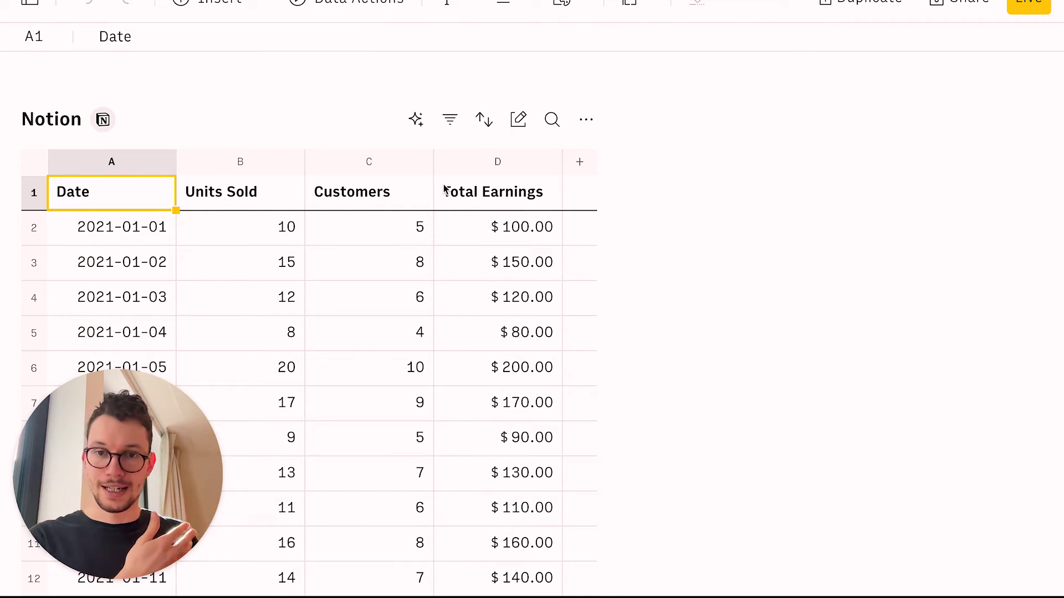
# Switch on scheduled refresh for the Notion table at Every day 08:00.
pyautogui.click(515, 123)
pyautogui.scroll(-5, 732, 394)
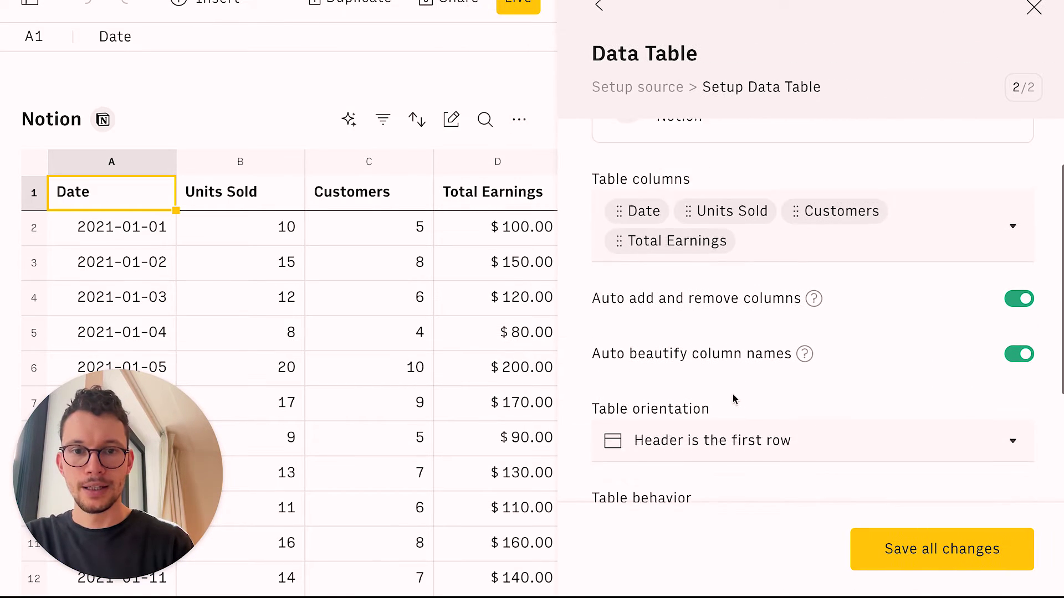
pyautogui.click(1019, 443)
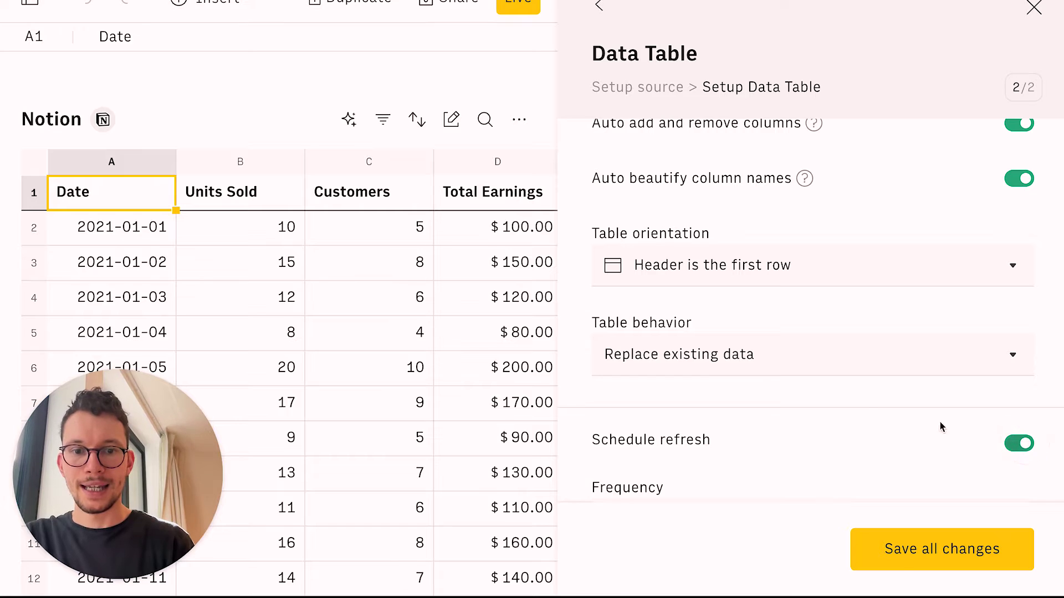
pyautogui.scroll(-3, 887, 418)
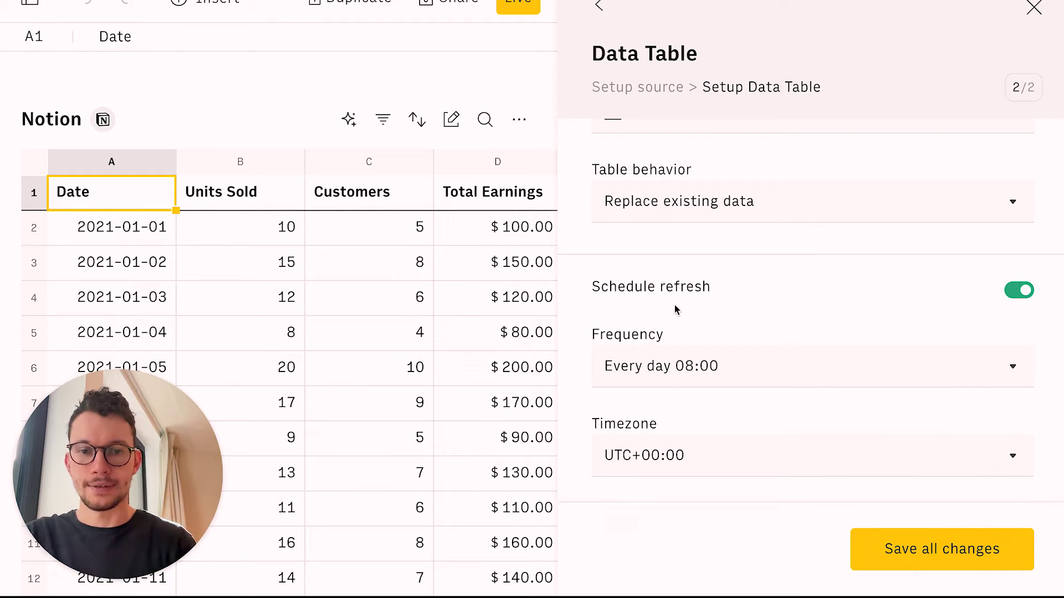
pyautogui.click(723, 374)
pyautogui.click(732, 398)
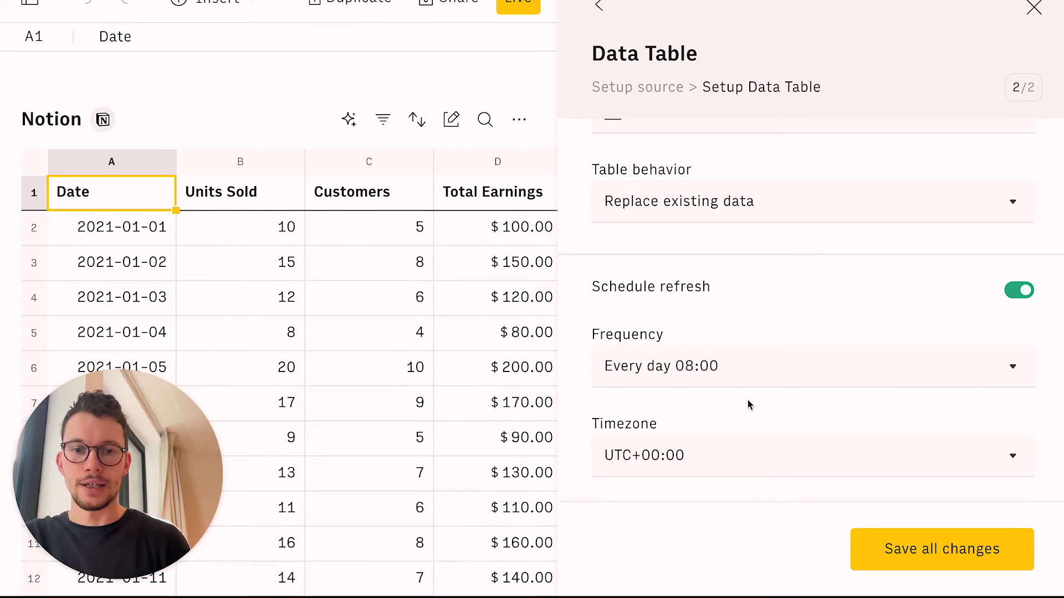
pyautogui.click(1034, 8)
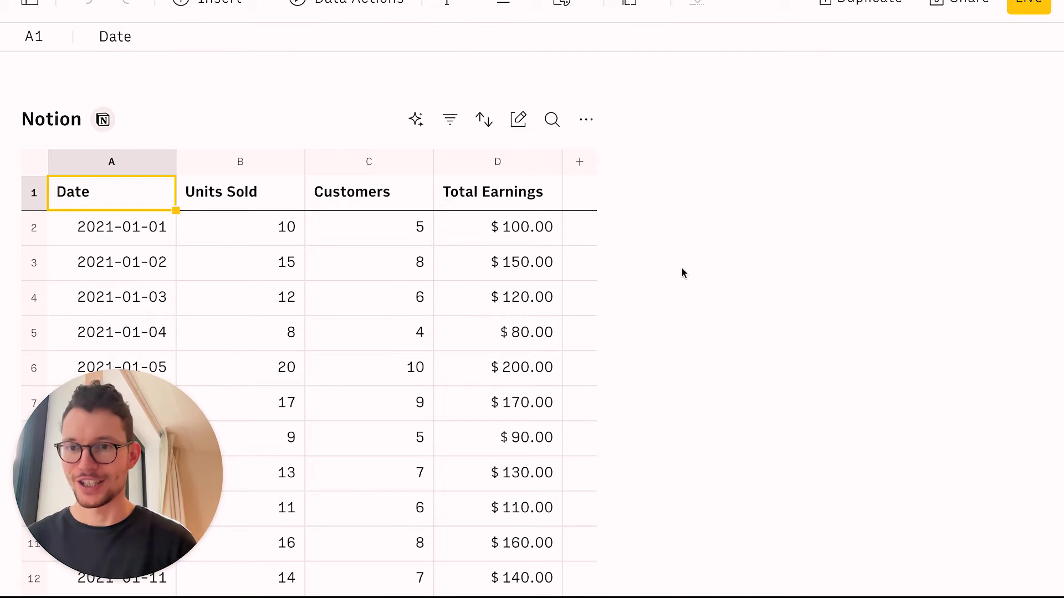
pyautogui.moveTo(136, 198); pyautogui.dragTo(513, 475)
# Insert a line chart of the selected A1:D30 table data.
pyautogui.scroll(-5, 351, 332)
pyautogui.scroll(-5, 452, 404)
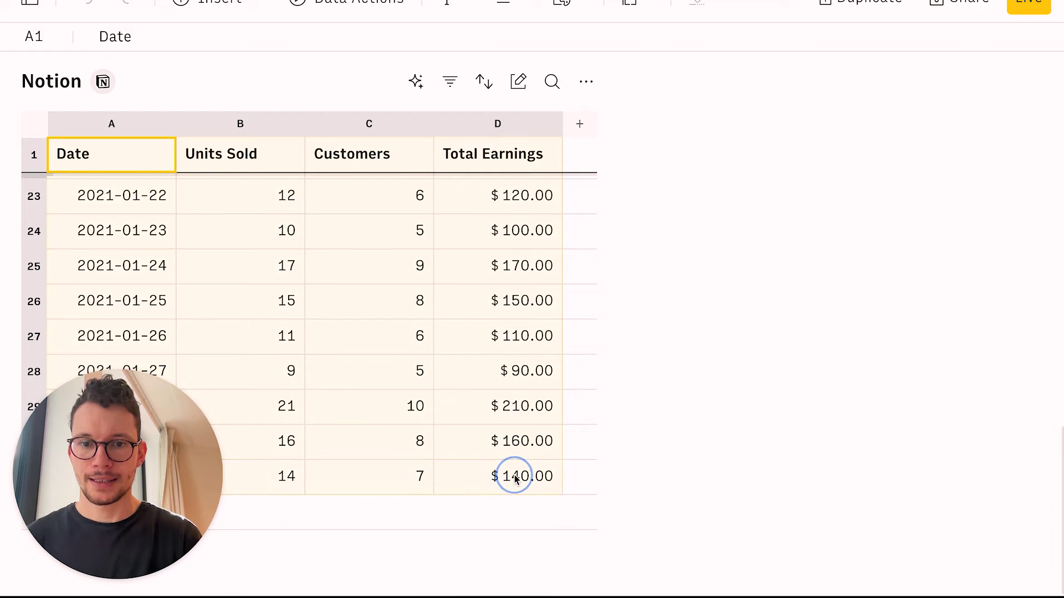
pyautogui.click(250, 7)
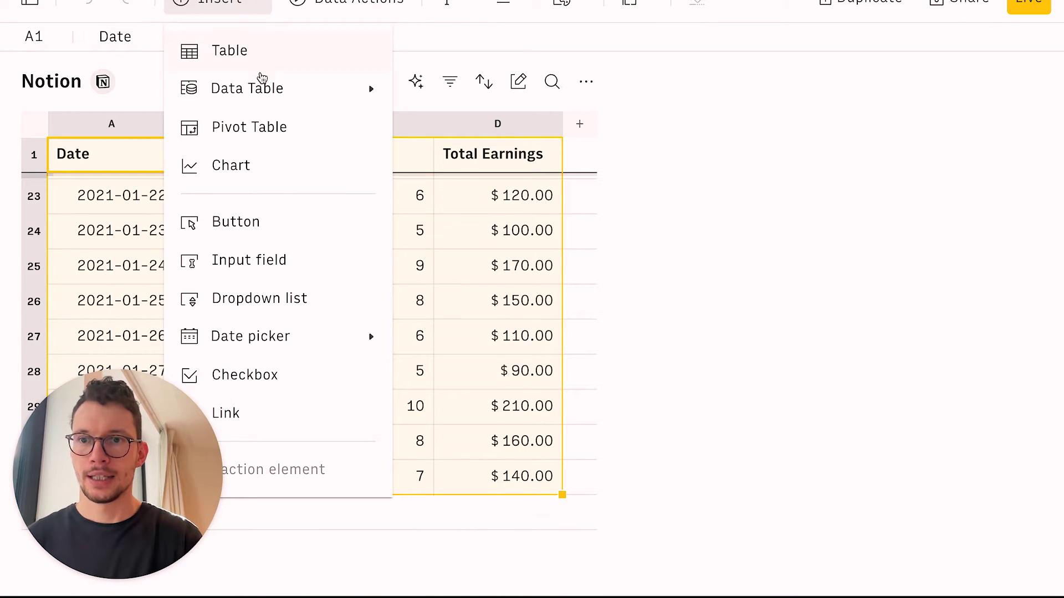
pyautogui.click(276, 168)
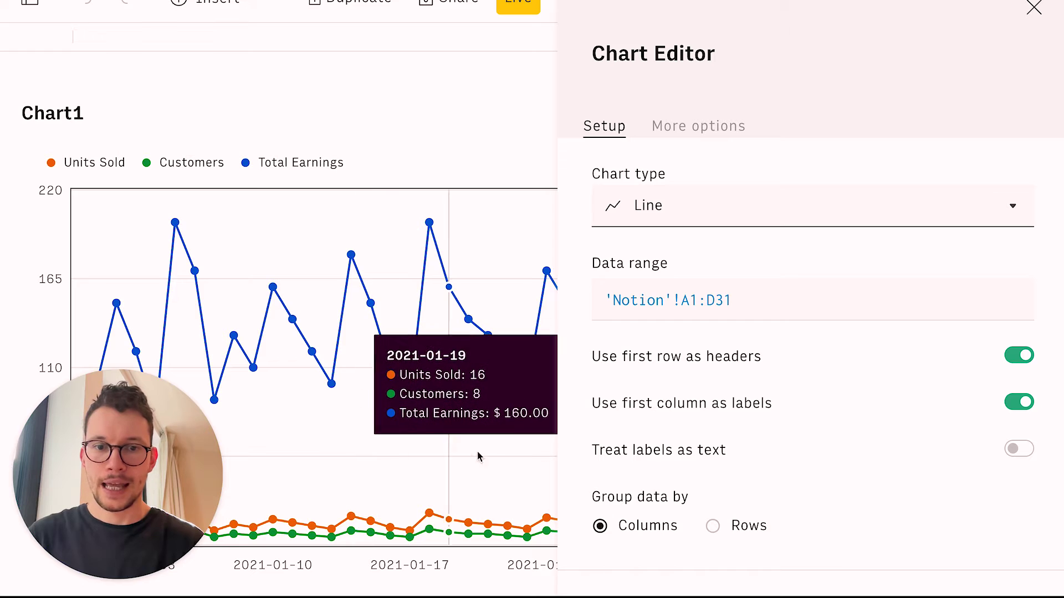
pyautogui.click(697, 198)
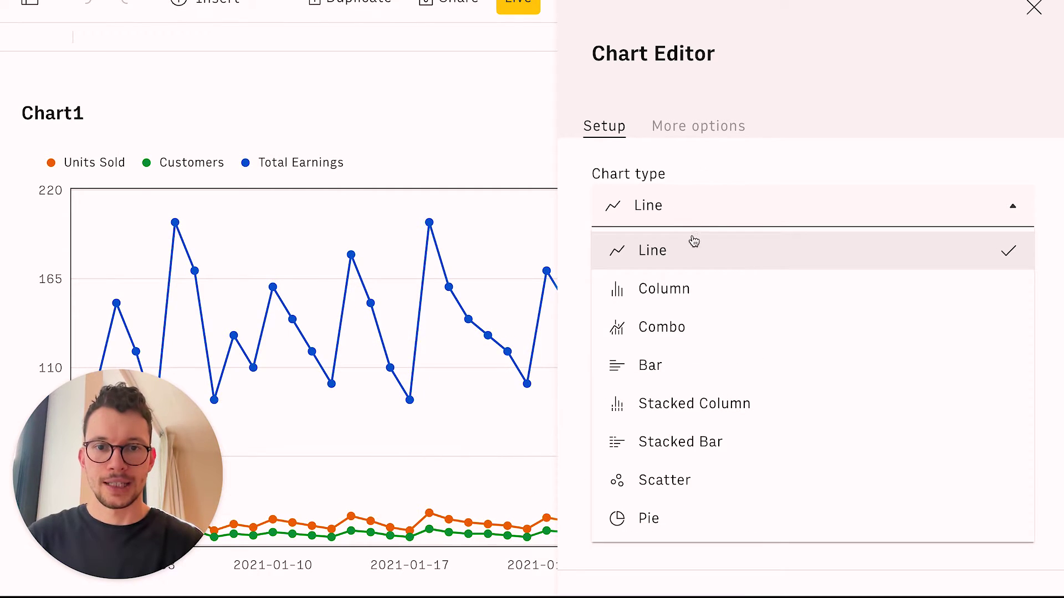
# Make it a combo chart, drop Units Sold, and move Total Earnings to the right axis.
pyautogui.click(680, 327)
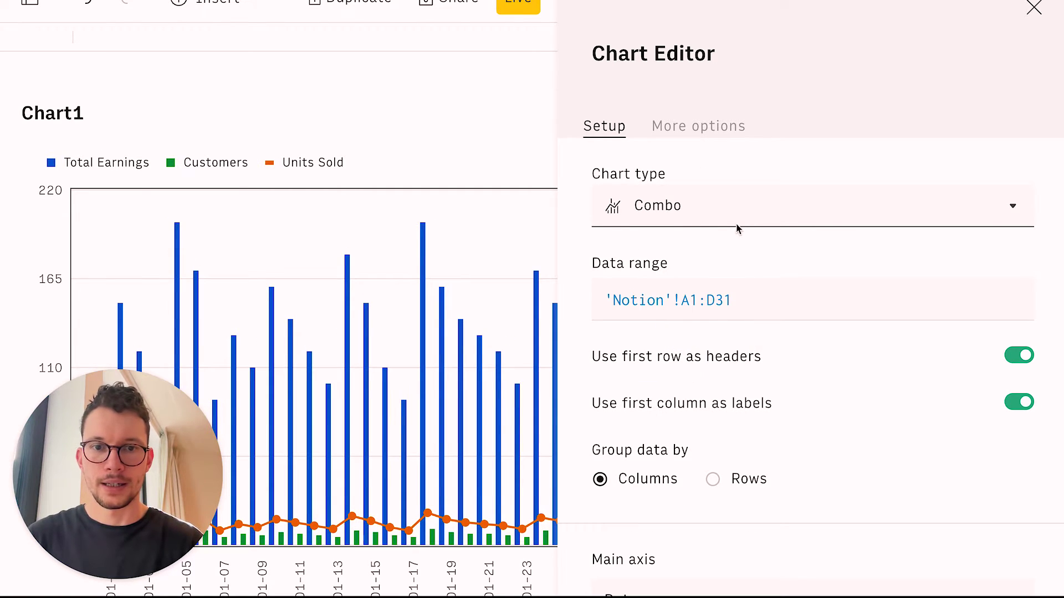
pyautogui.scroll(-5, 700, 258)
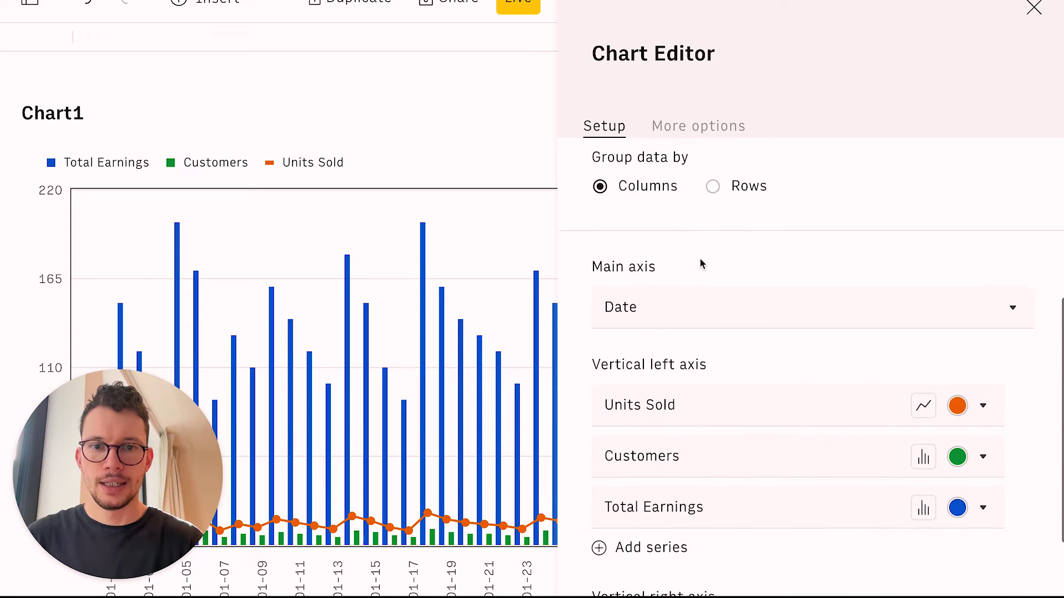
pyautogui.scroll(-2, 700, 259)
pyautogui.scroll(-2, 373, 313)
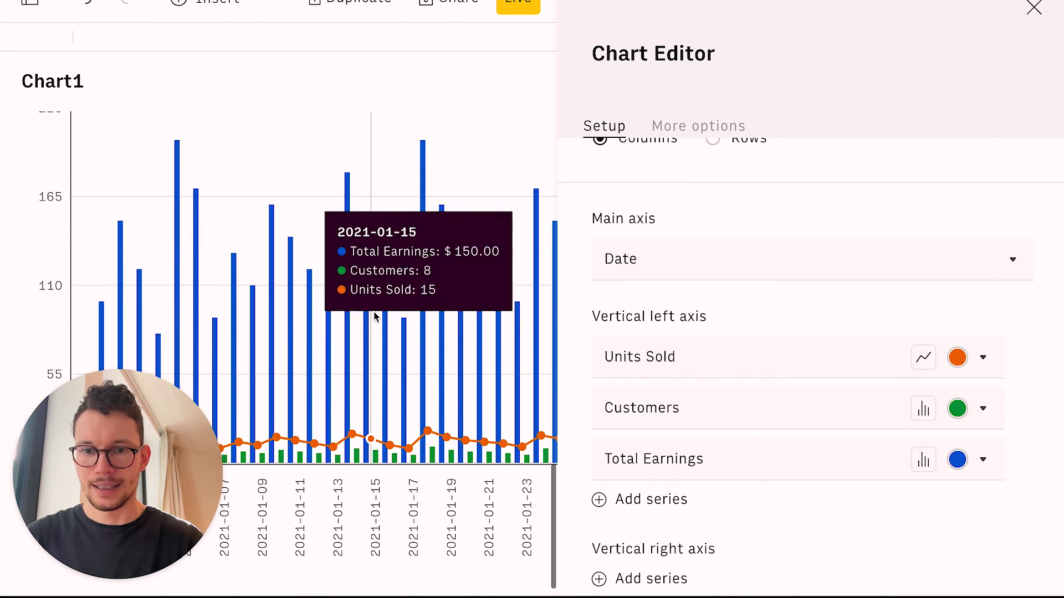
pyautogui.scroll(-1, 373, 315)
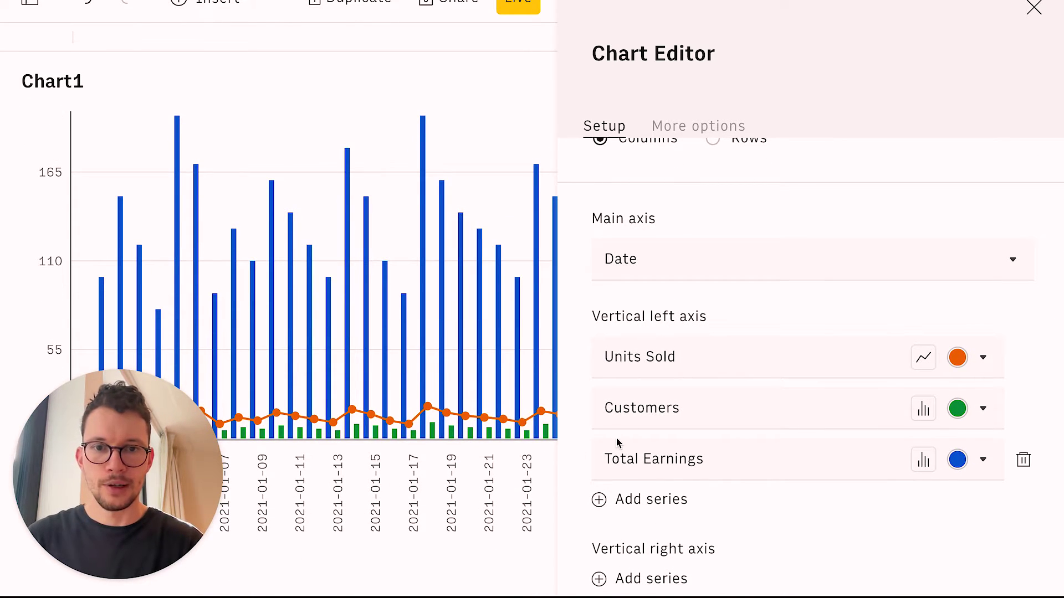
pyautogui.scroll(-2, 774, 347)
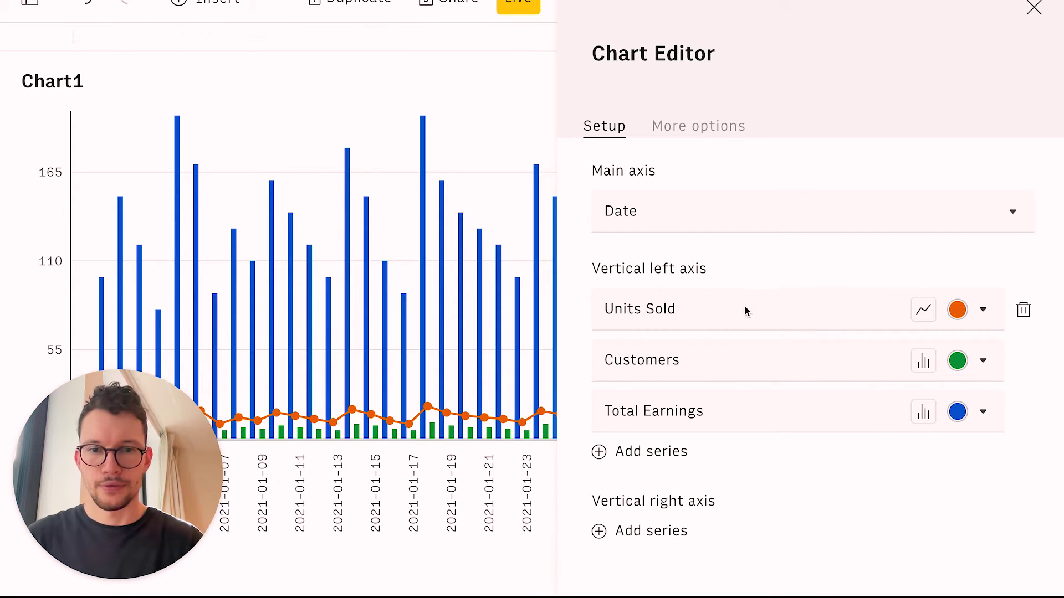
pyautogui.click(1024, 310)
pyautogui.click(1024, 411)
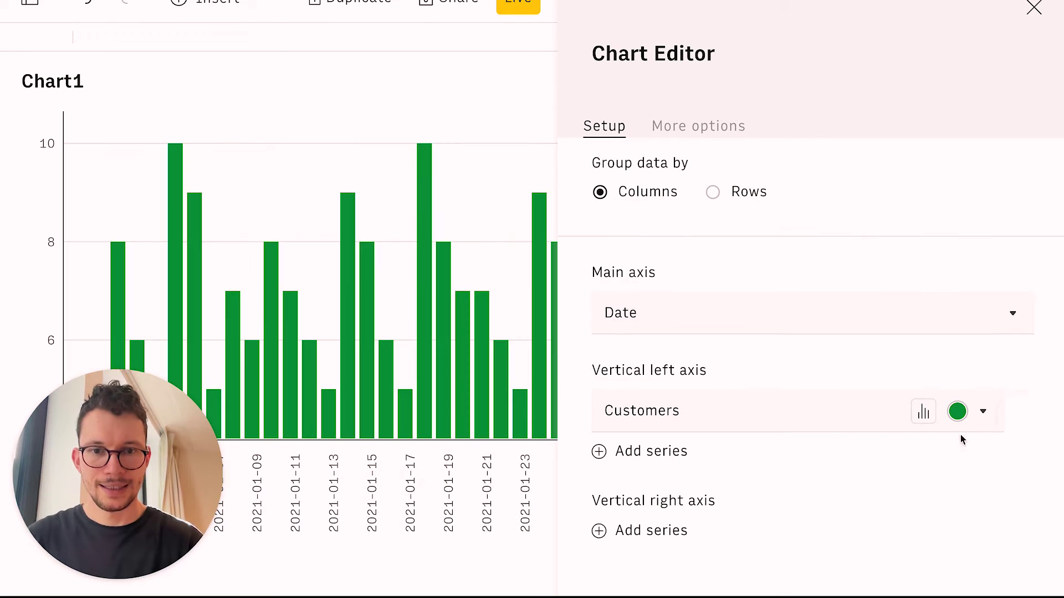
pyautogui.click(653, 529)
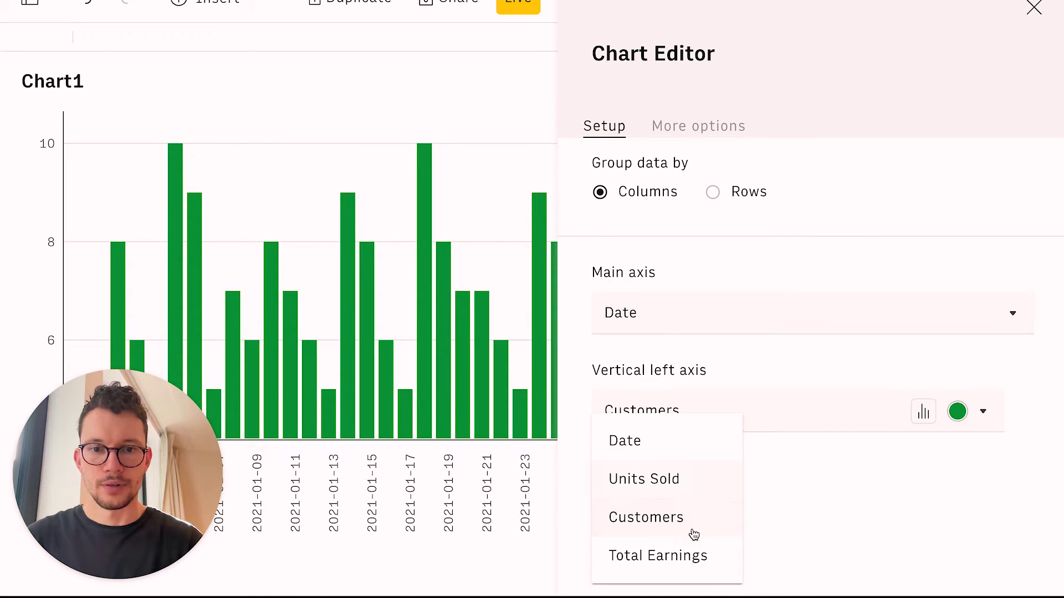
pyautogui.click(688, 554)
pyautogui.scroll(-1, 836, 501)
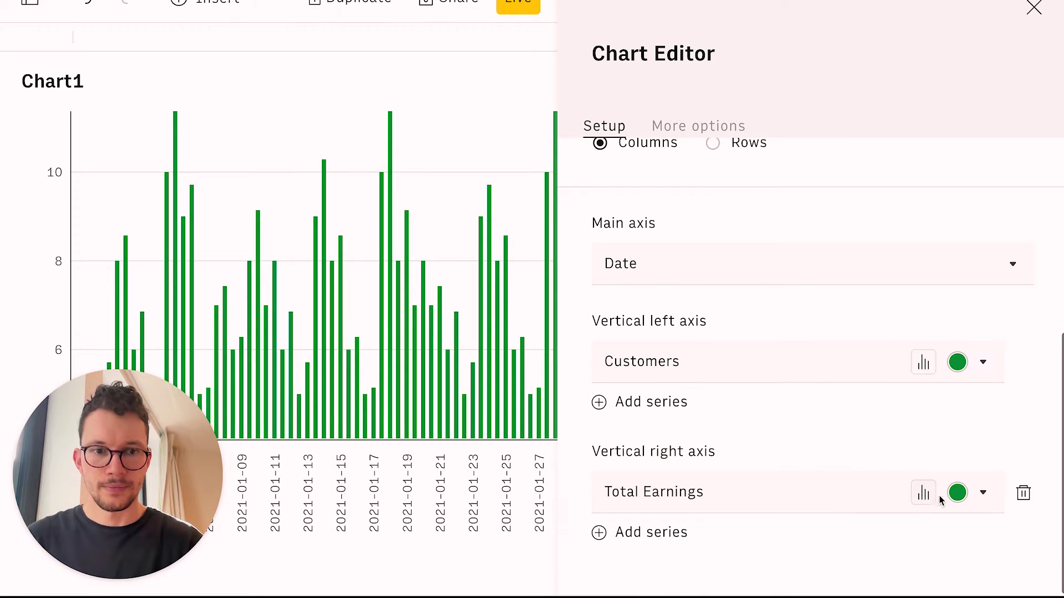
pyautogui.scroll(-1, 898, 430)
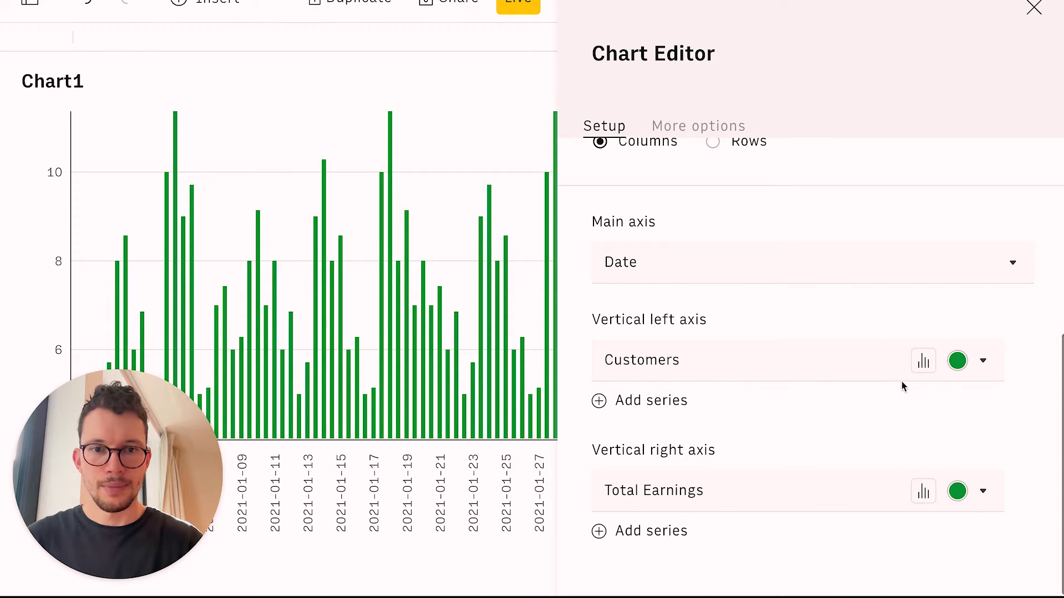
# Draw Customers as a blue line and colour the Total Earnings bars lavender.
pyautogui.click(923, 361)
pyautogui.click(933, 394)
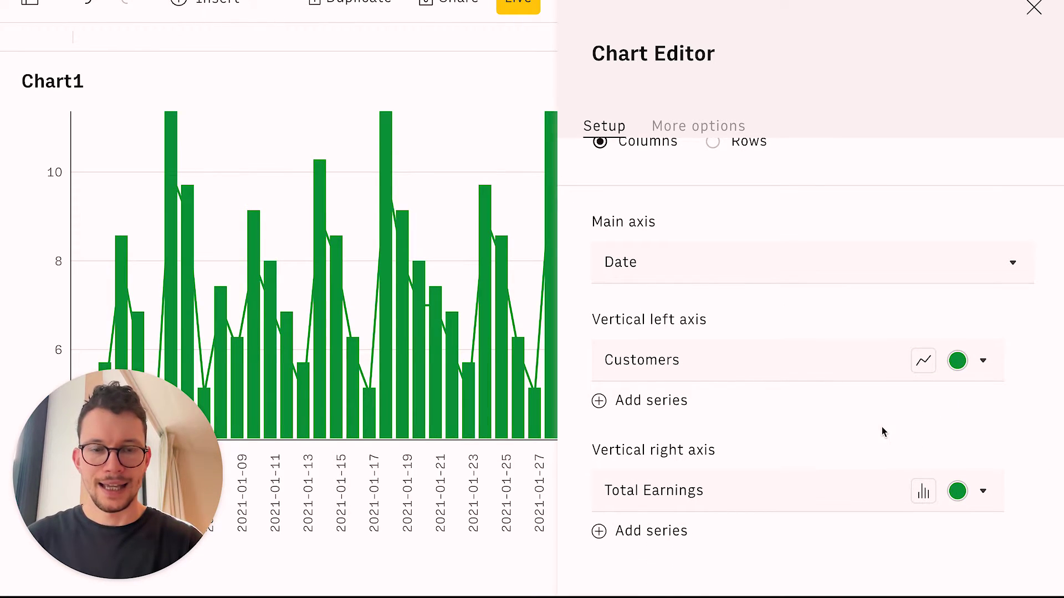
pyautogui.click(957, 363)
pyautogui.click(902, 405)
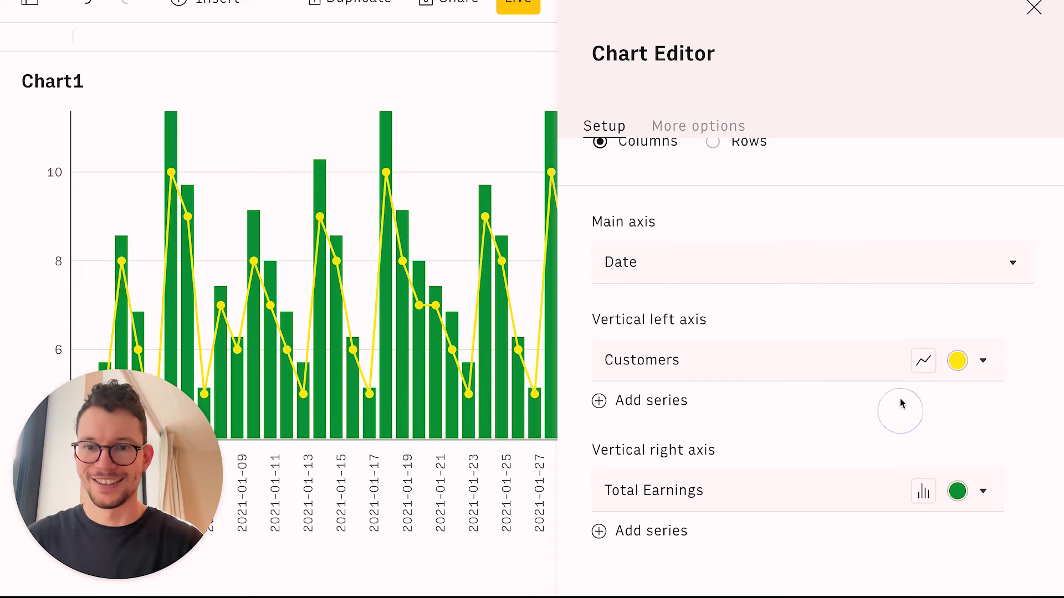
pyautogui.click(956, 361)
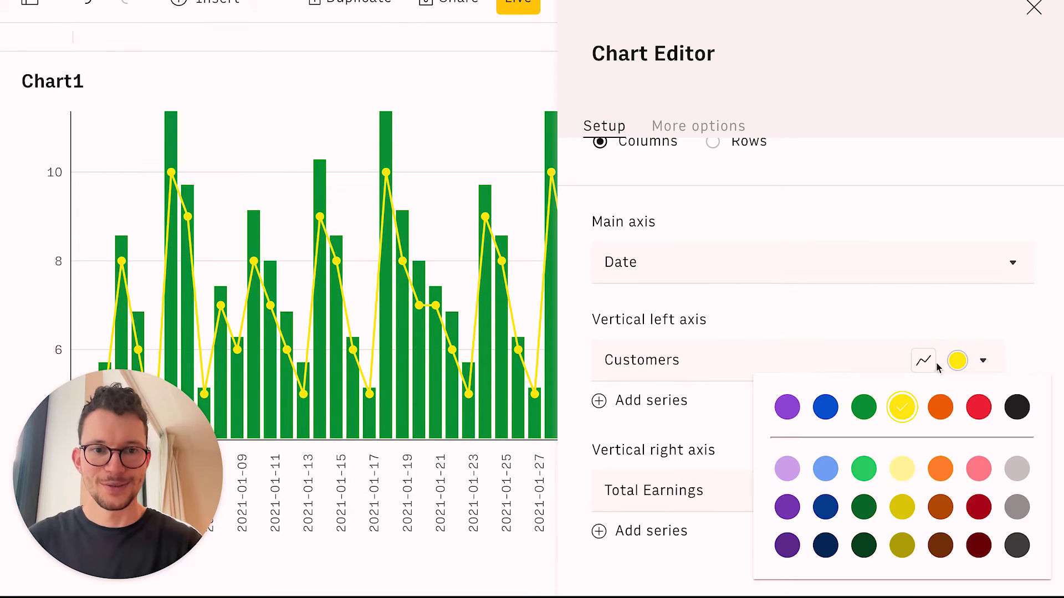
pyautogui.click(825, 408)
pyautogui.click(958, 491)
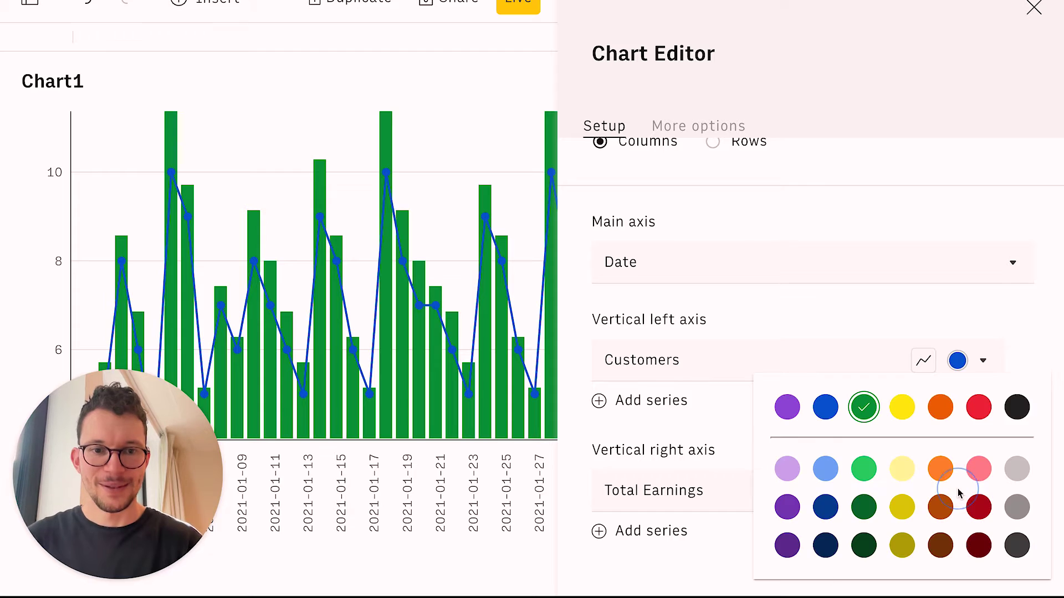
pyautogui.click(787, 469)
pyautogui.click(846, 440)
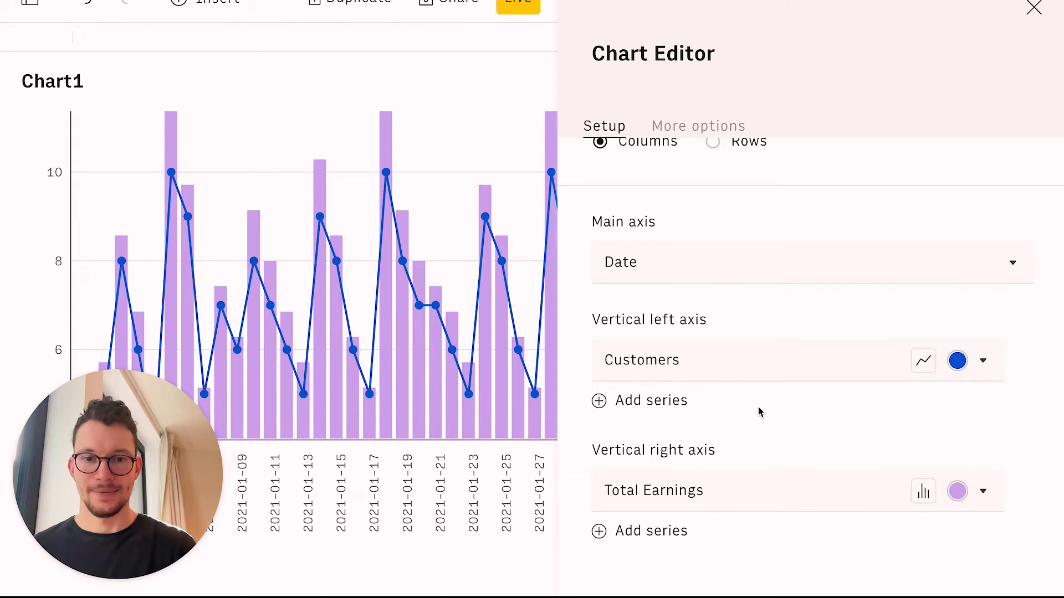
pyautogui.scroll(6, 779, 252)
# Review the chart's additional formatting options, then close the chart editor.
pyautogui.click(723, 126)
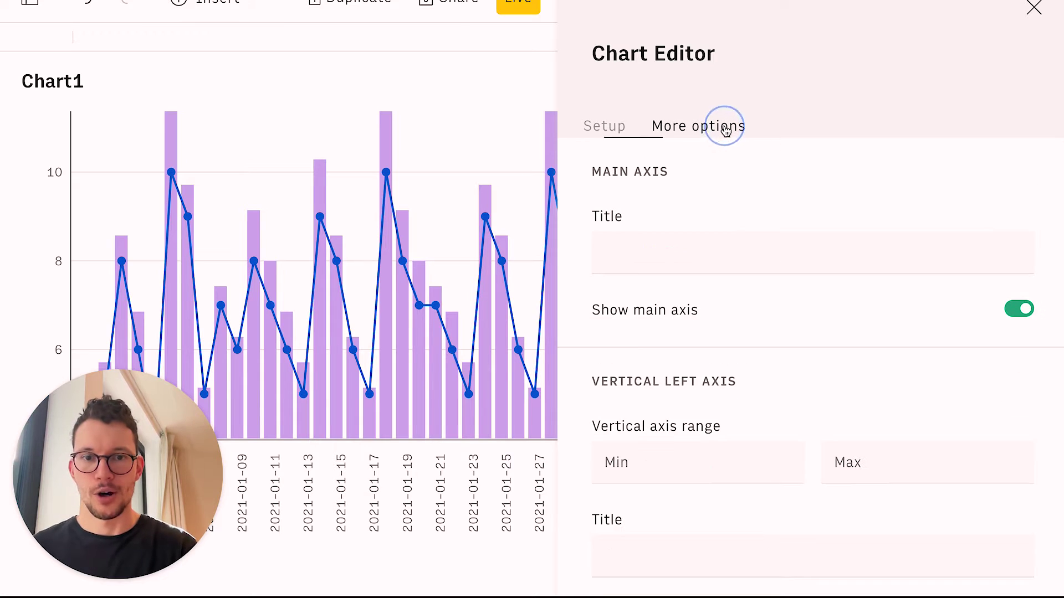
pyautogui.scroll(-8, 757, 454)
pyautogui.scroll(5, 902, 297)
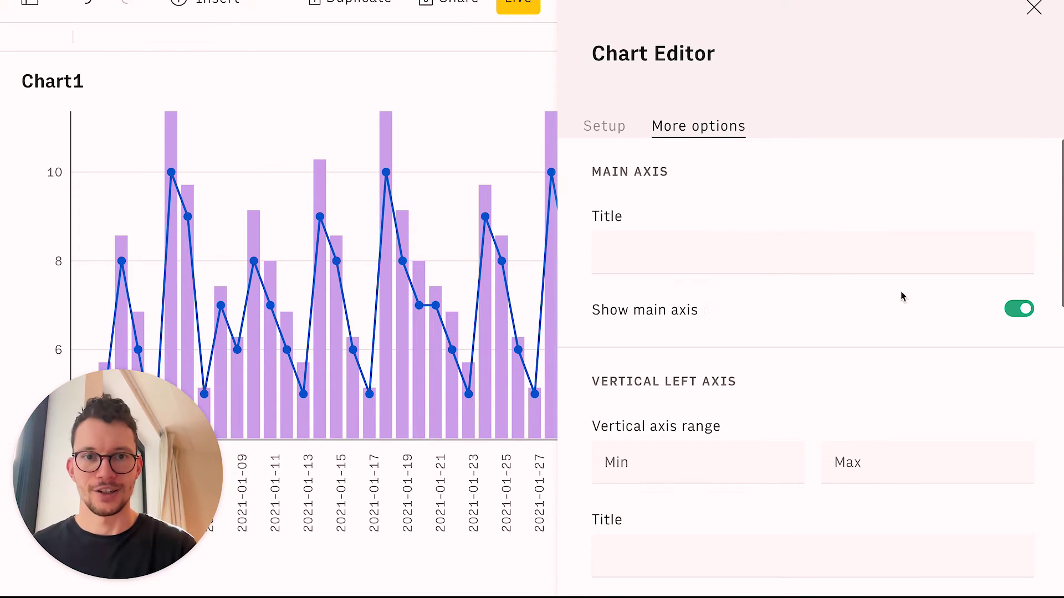
pyautogui.click(1034, 8)
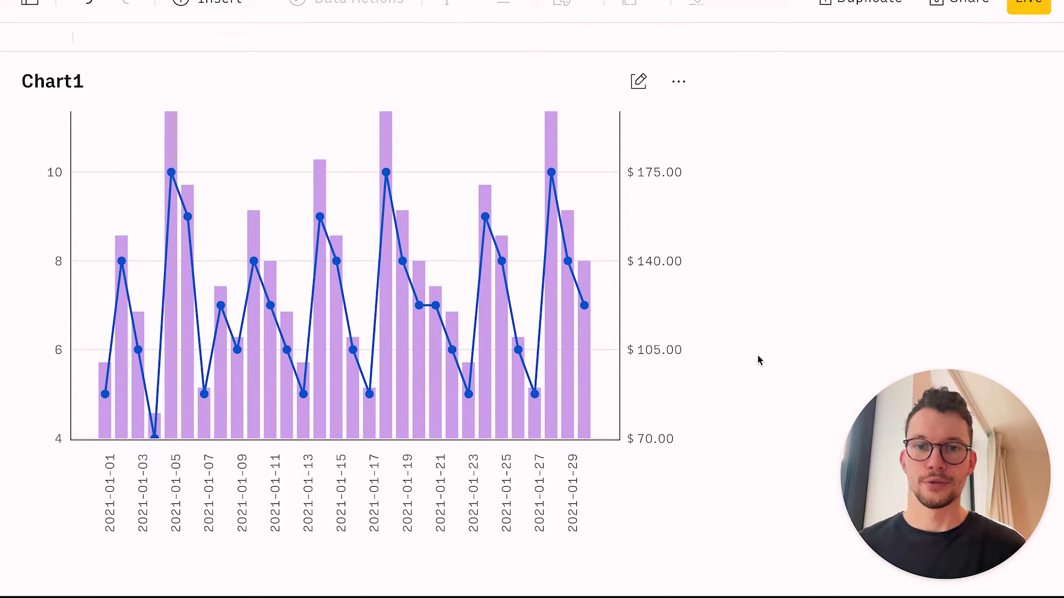
# Retitle the chart from Chart1 to 'Customers and Total Earnings'.
pyautogui.click(75, 78)
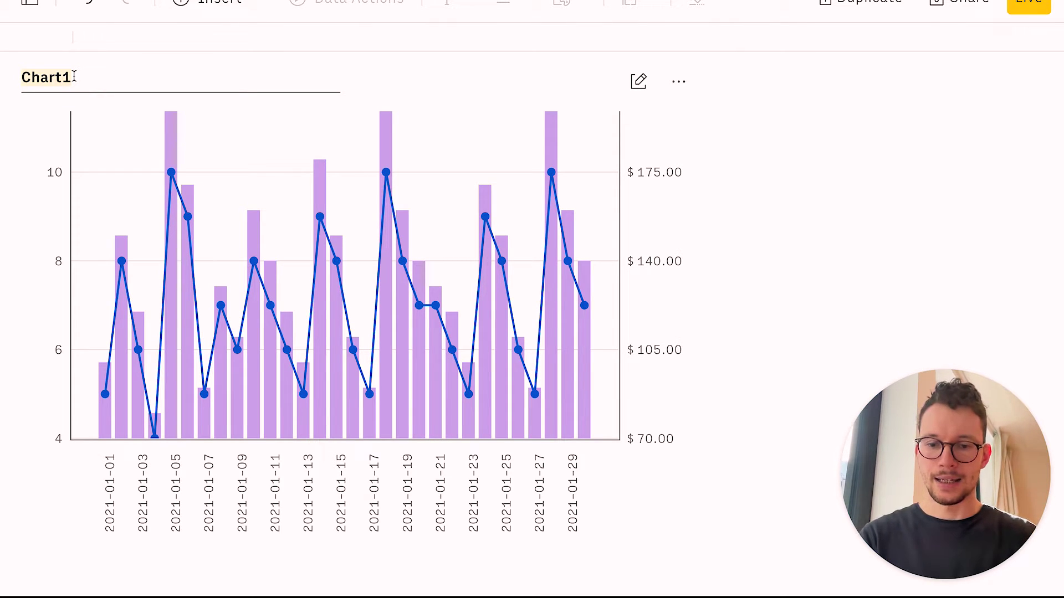
pyautogui.write('Cusomt')
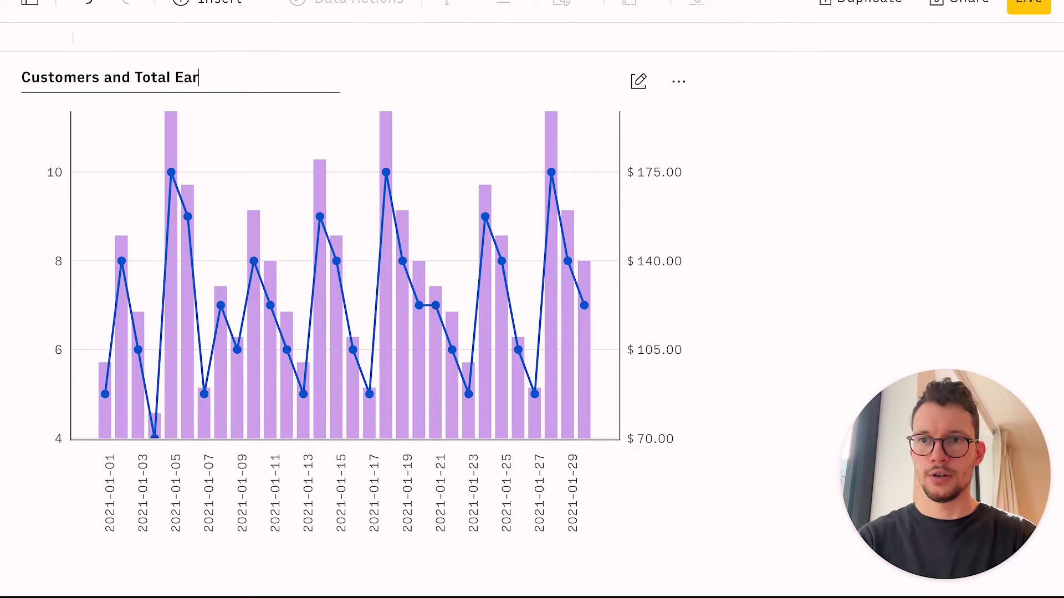
pyautogui.moveTo(177, 147)
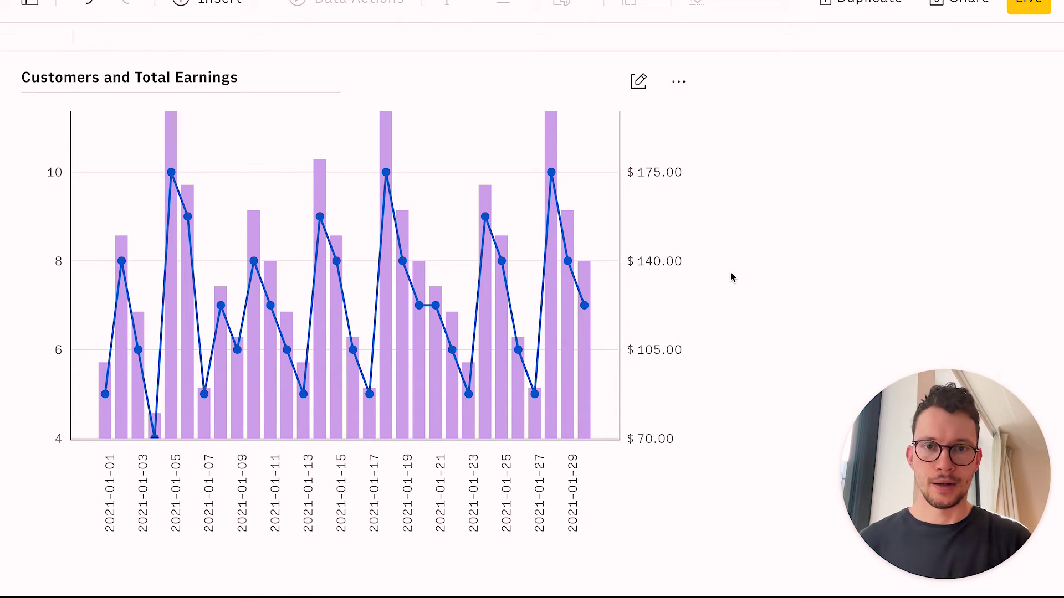
# Enable private link sharing so anyone with the link can access the spreadsheet.
pyautogui.click(960, 9)
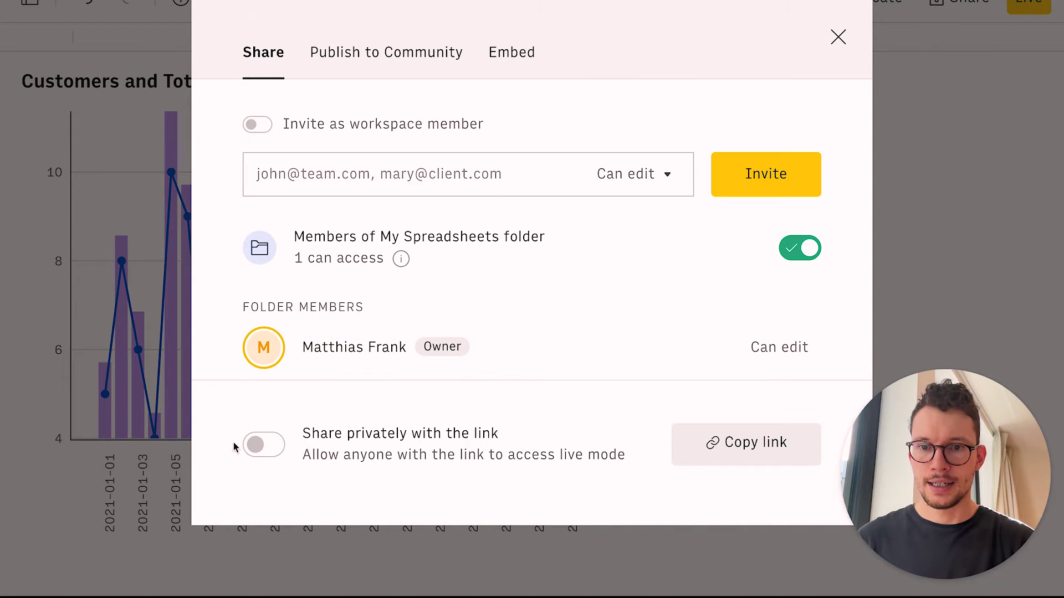
pyautogui.click(269, 450)
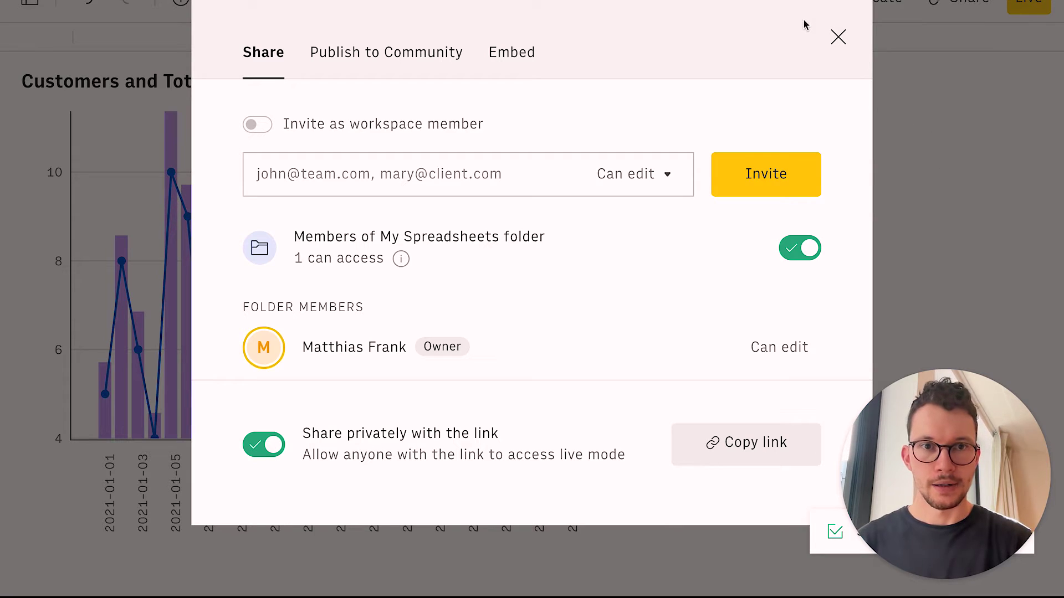
pyautogui.click(838, 38)
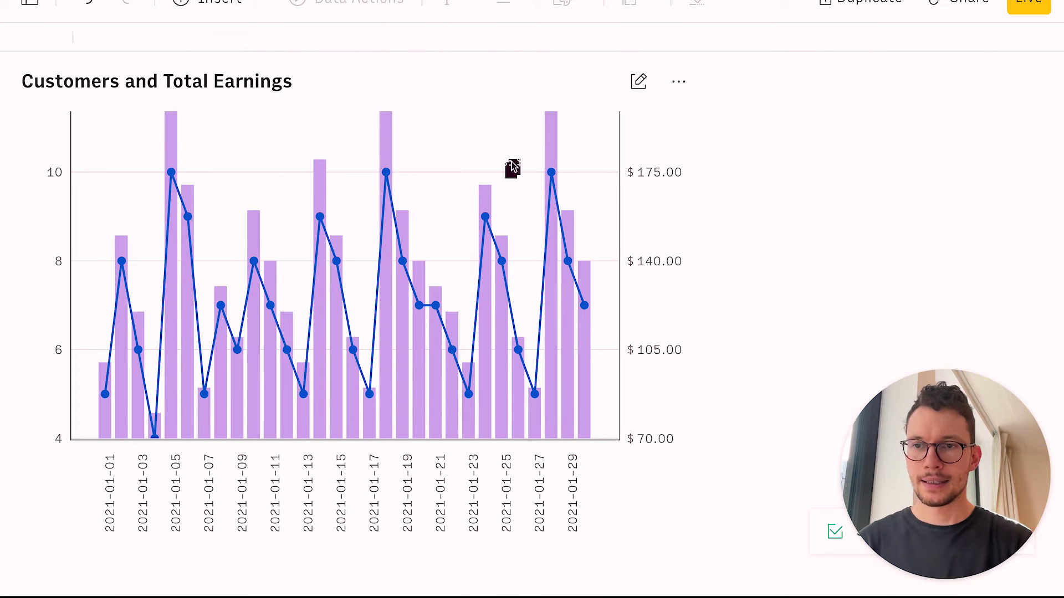
# Copy the embed URL of the 'Customers and Total Earnings' chart.
pyautogui.click(678, 82)
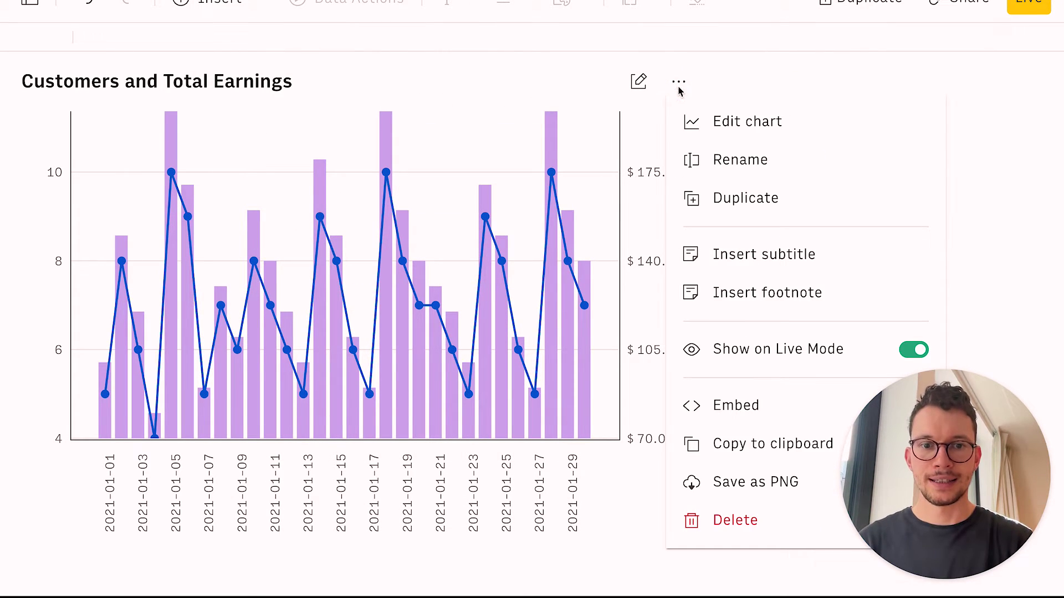
pyautogui.click(728, 403)
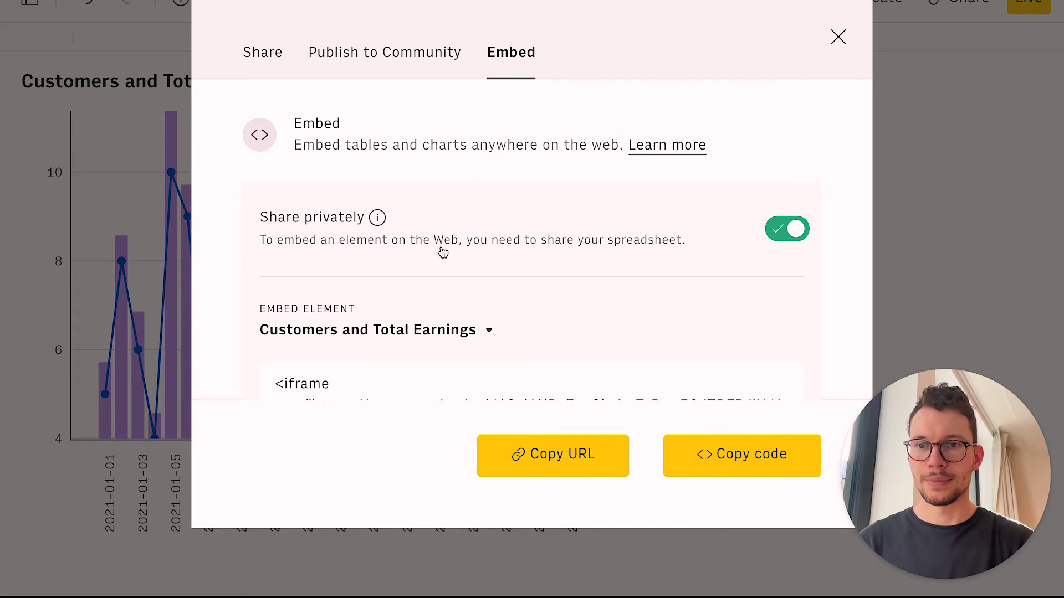
pyautogui.scroll(-5, 443, 253)
pyautogui.scroll(-2, 499, 332)
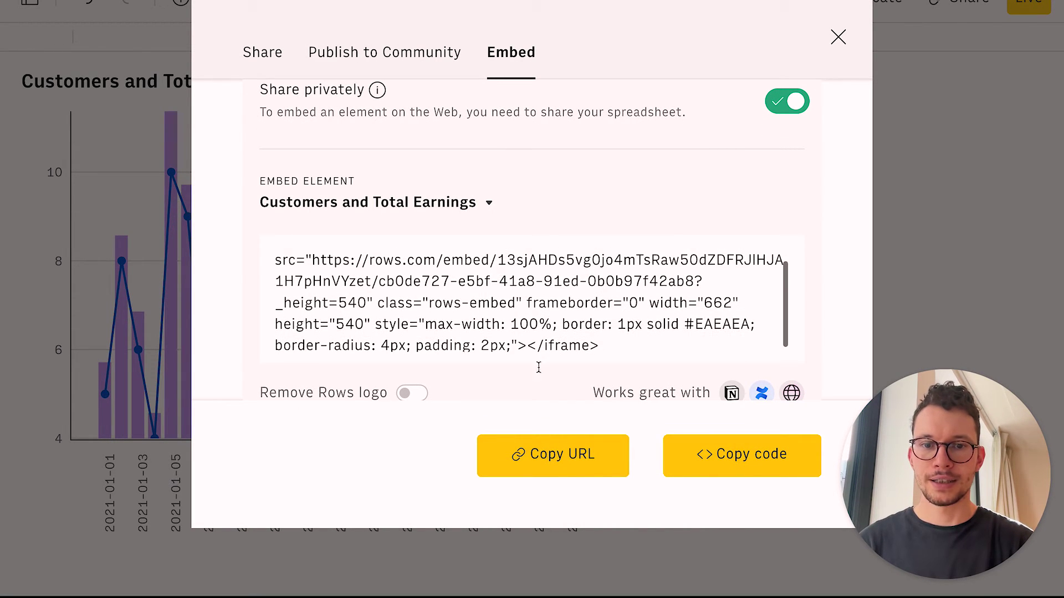
pyautogui.click(557, 453)
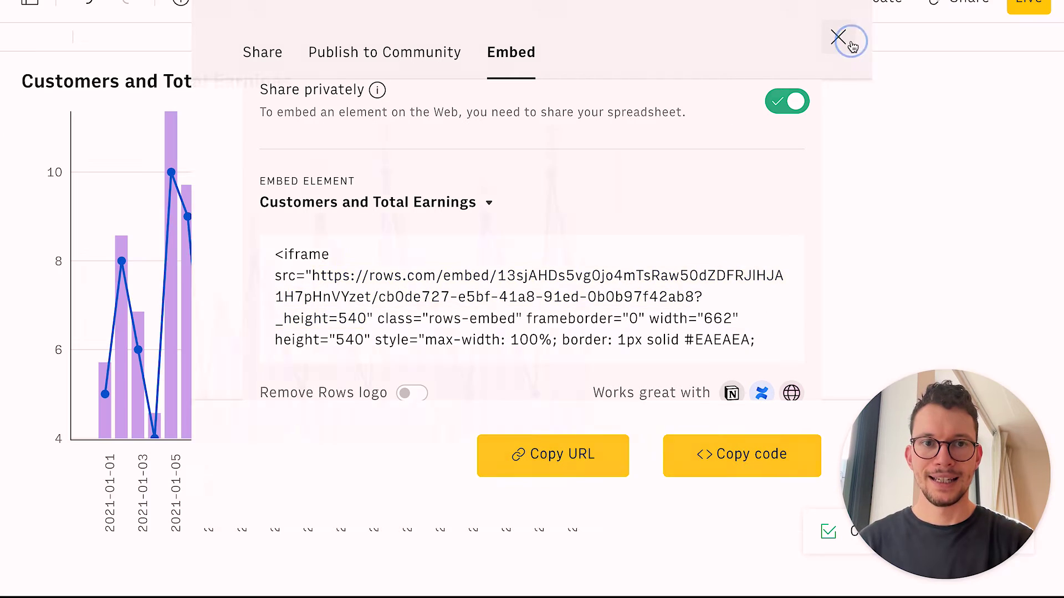
pyautogui.click(837, 37)
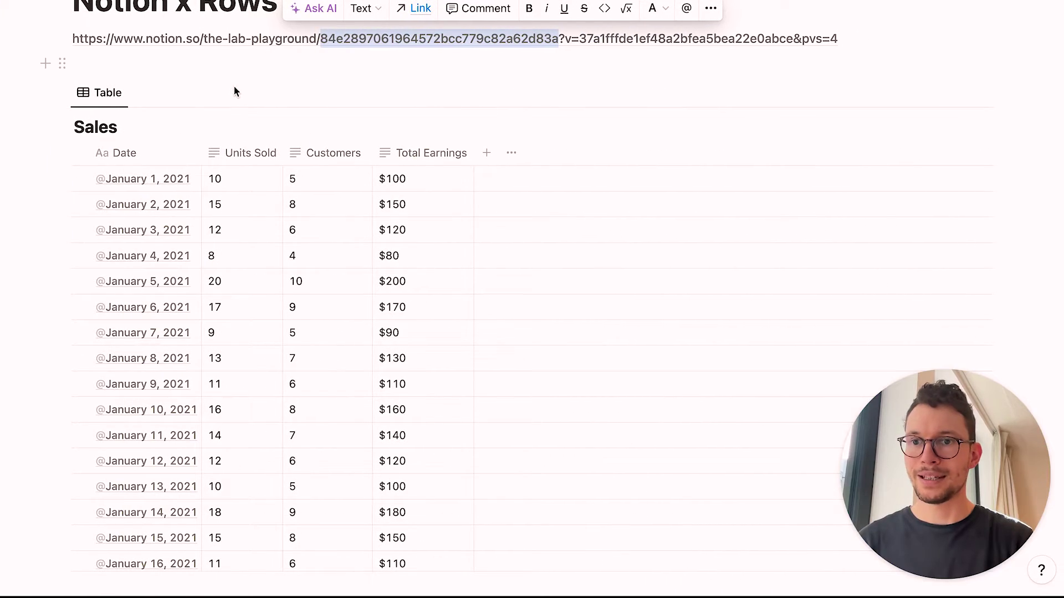
# Replace the stray URL block with a two-column layout holding the Sales table on the left.
pyautogui.click(161, 62)
pyautogui.click(63, 39)
pyautogui.click(49, 11)
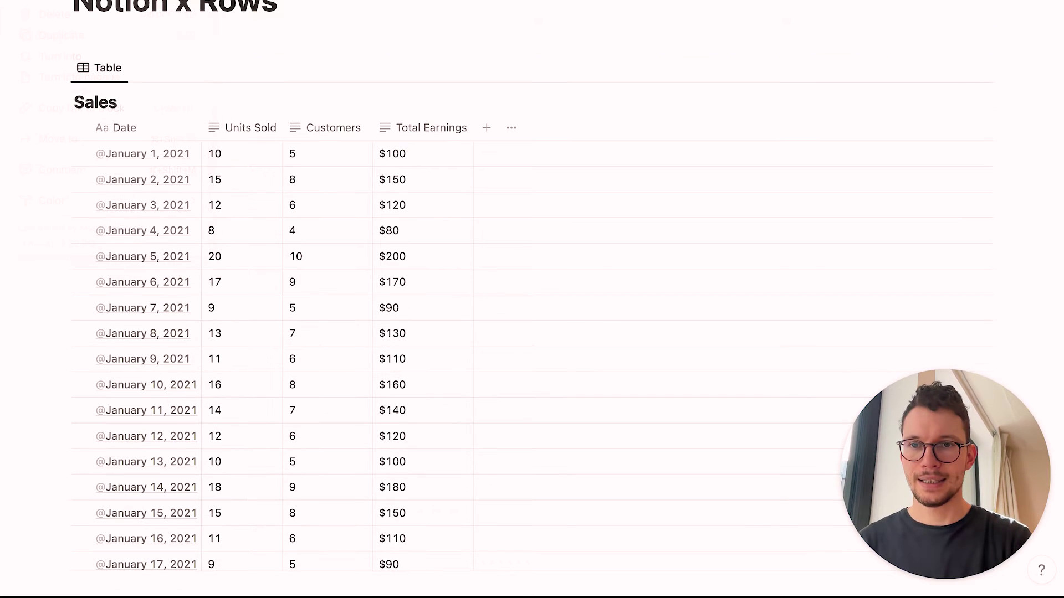
pyautogui.click(94, 31)
pyautogui.write('/col2')
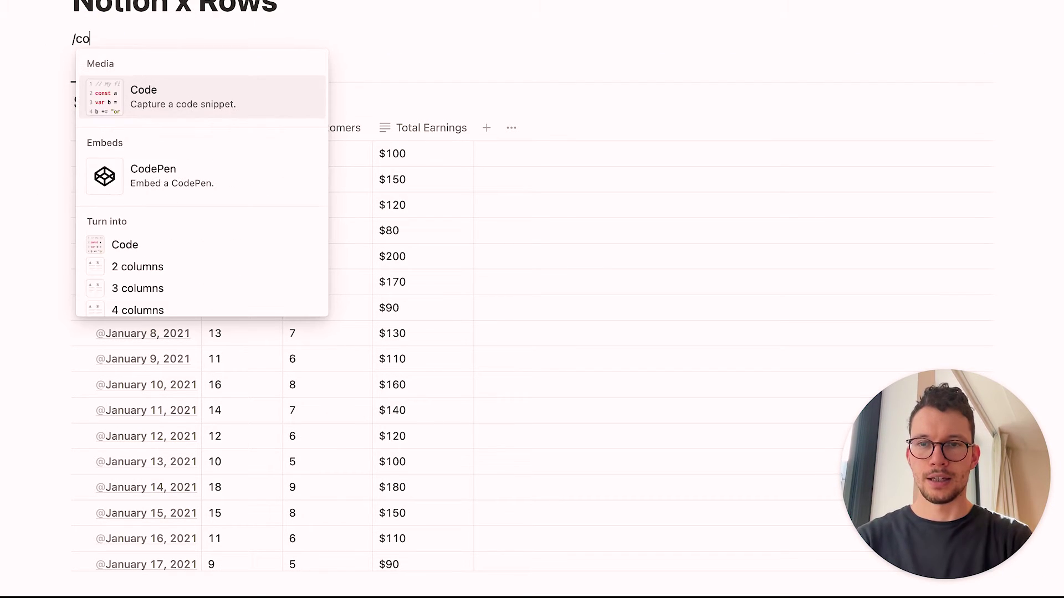
pyautogui.press('Return')
pyautogui.moveTo(65, 88); pyautogui.dragTo(73, 44)
# Embed the Rows chart link in the right column as a live embed and check it loaded.
pyautogui.click(579, 136)
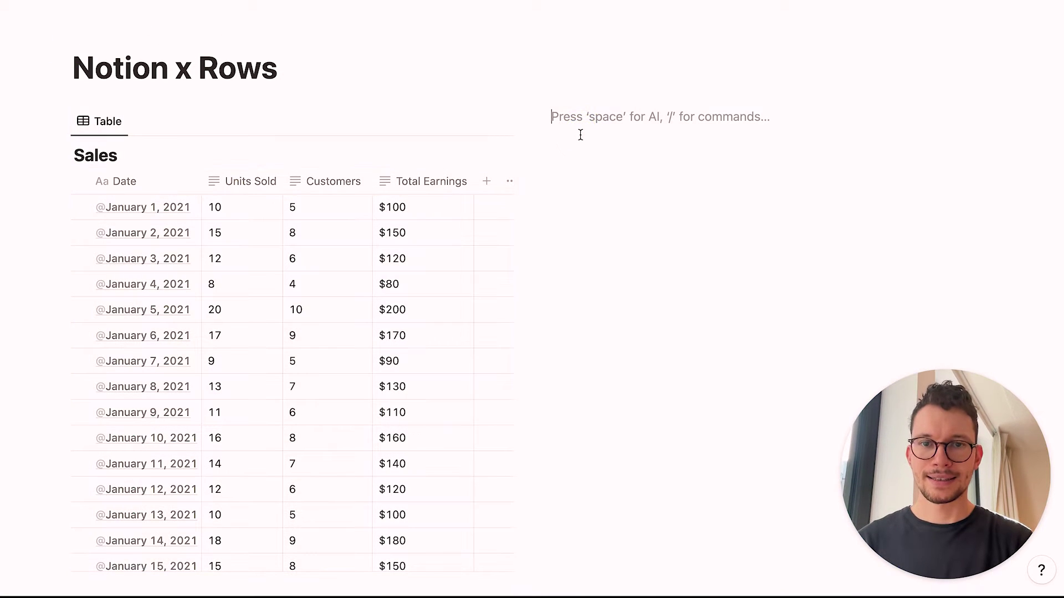
pyautogui.press('super+v')
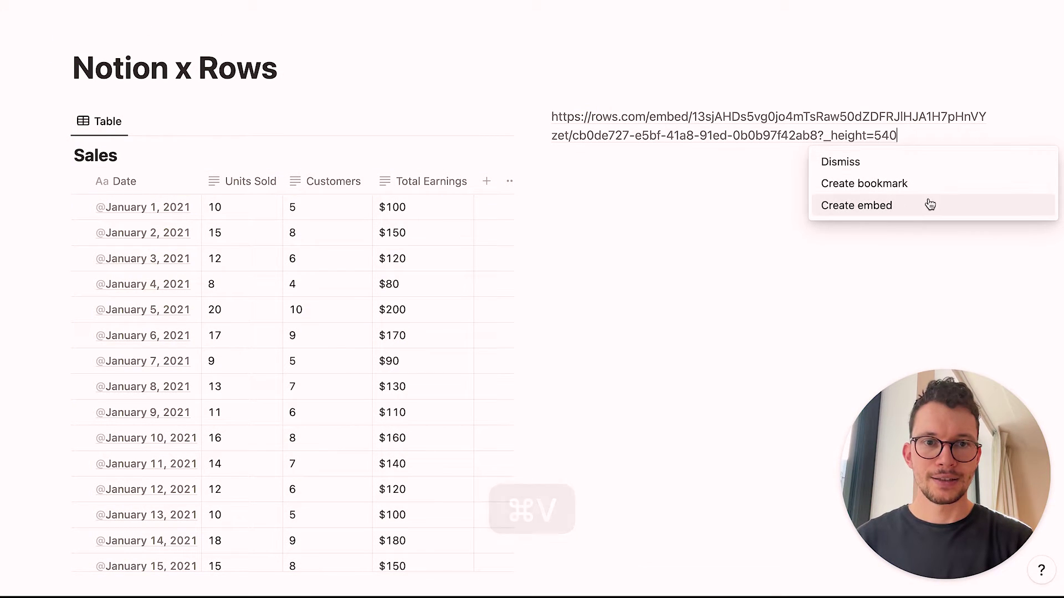
pyautogui.click(909, 204)
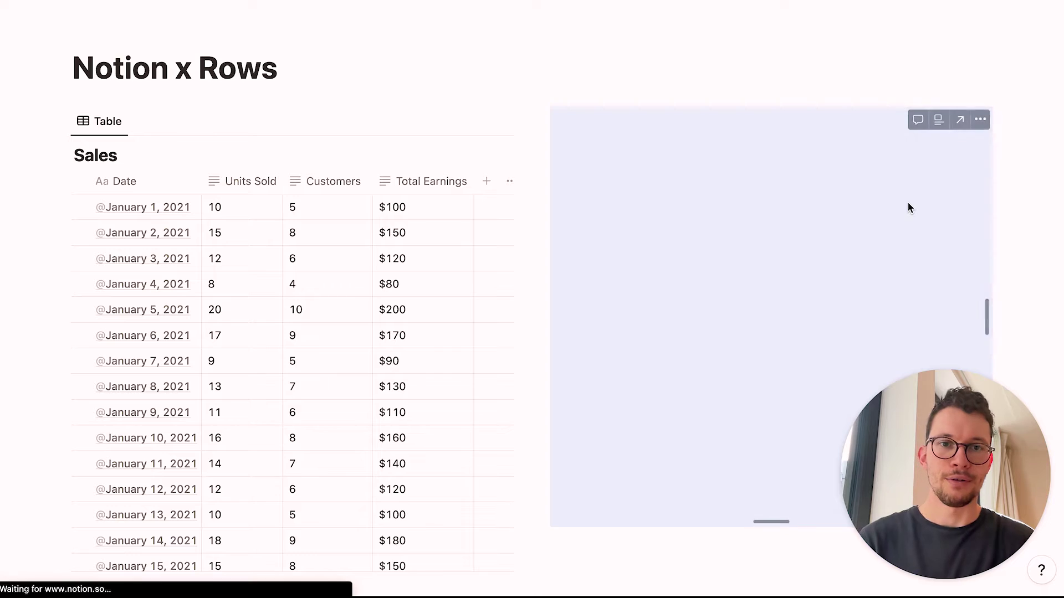
pyautogui.scroll(-2, 600, 59)
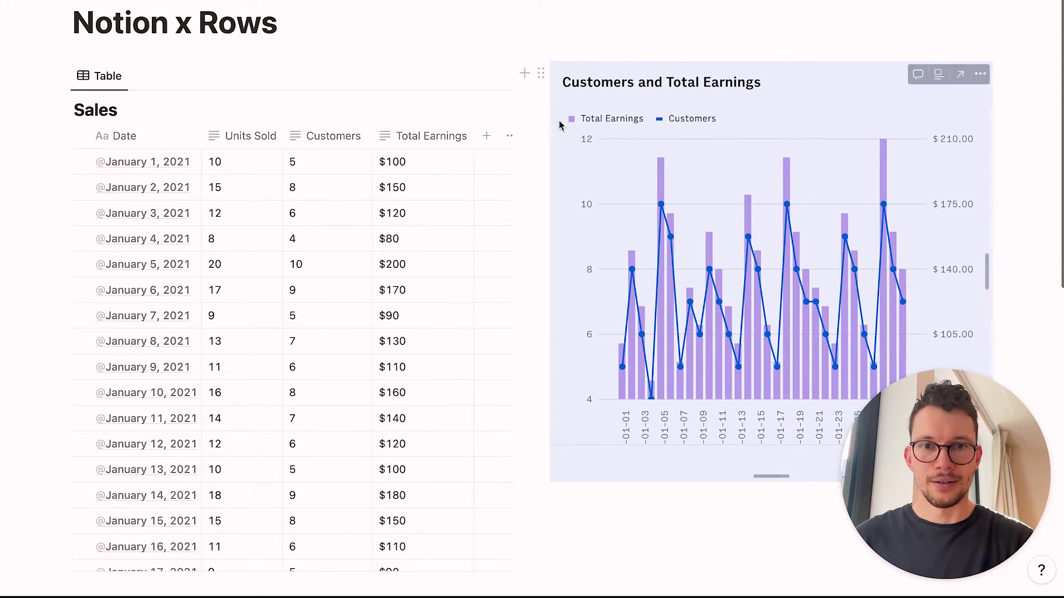
pyautogui.scroll(-1, 516, 28)
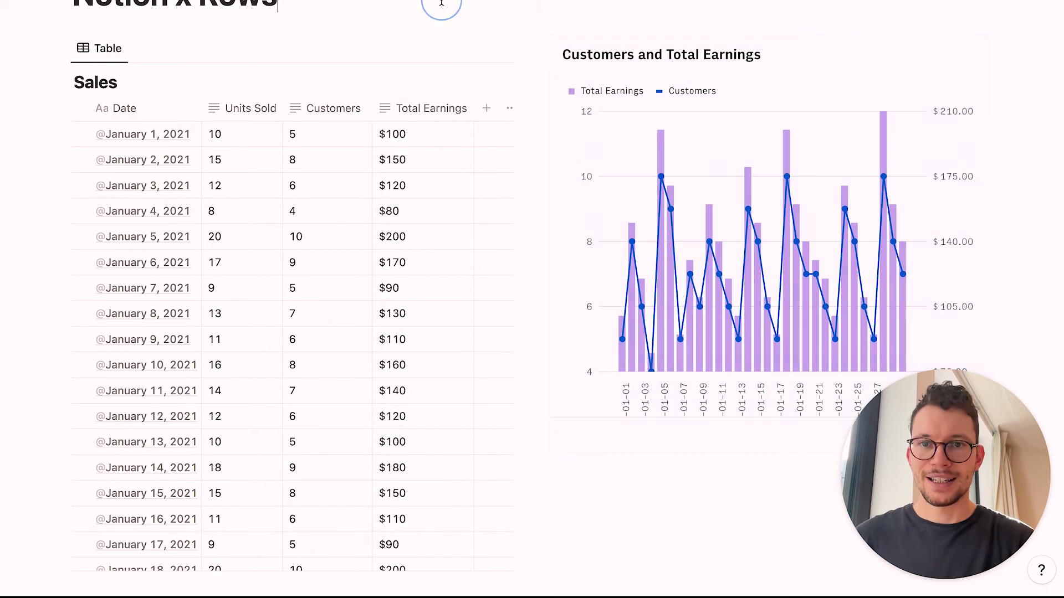
pyautogui.scroll(-1, 443, 7)
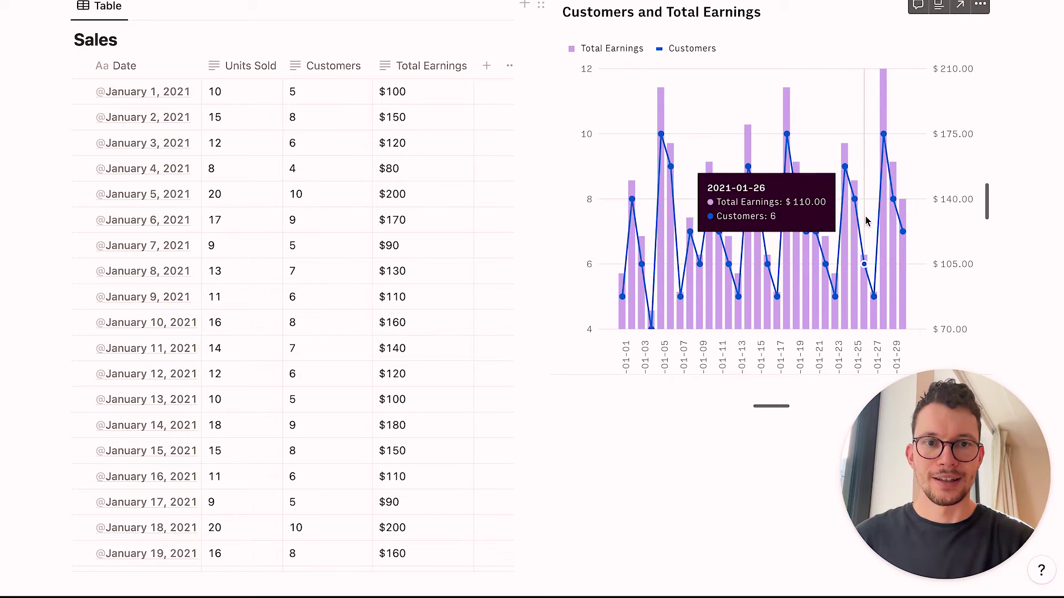
pyautogui.moveTo(704, 236)
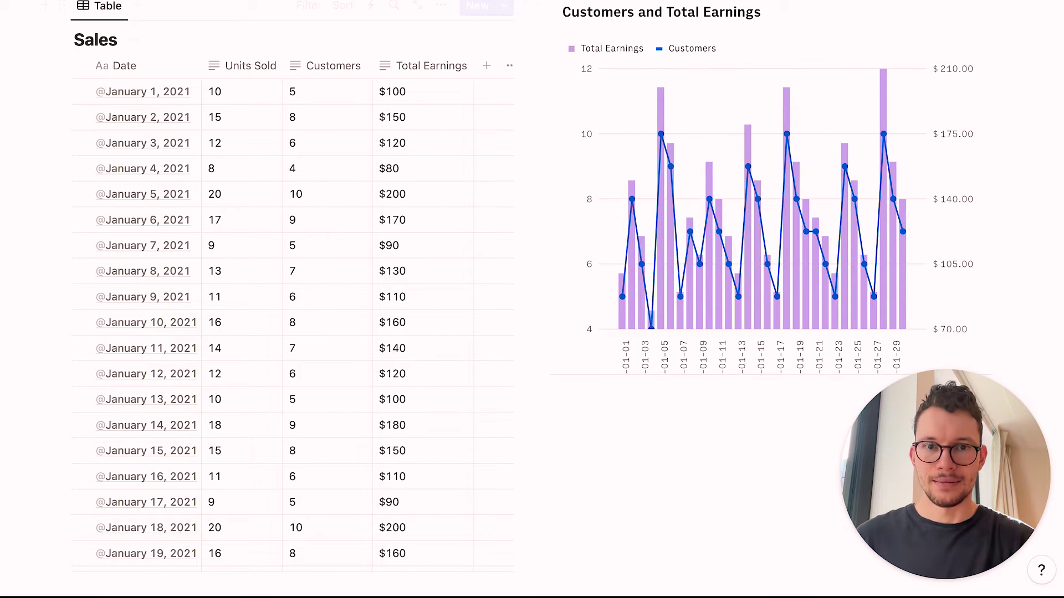
pyautogui.scroll(1, 531, 299)
pyautogui.scroll(1, 532, 299)
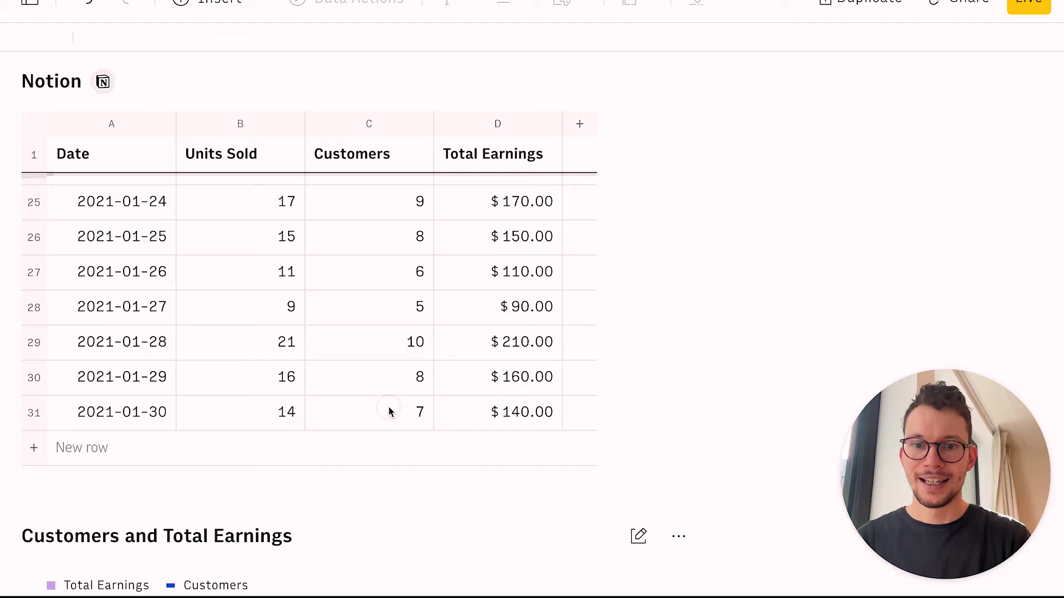
# Replace the 2021-01-30 Total Earnings value in D31 with 500.
pyautogui.doubleClick(390, 412)
pyautogui.doubleClick(490, 411)
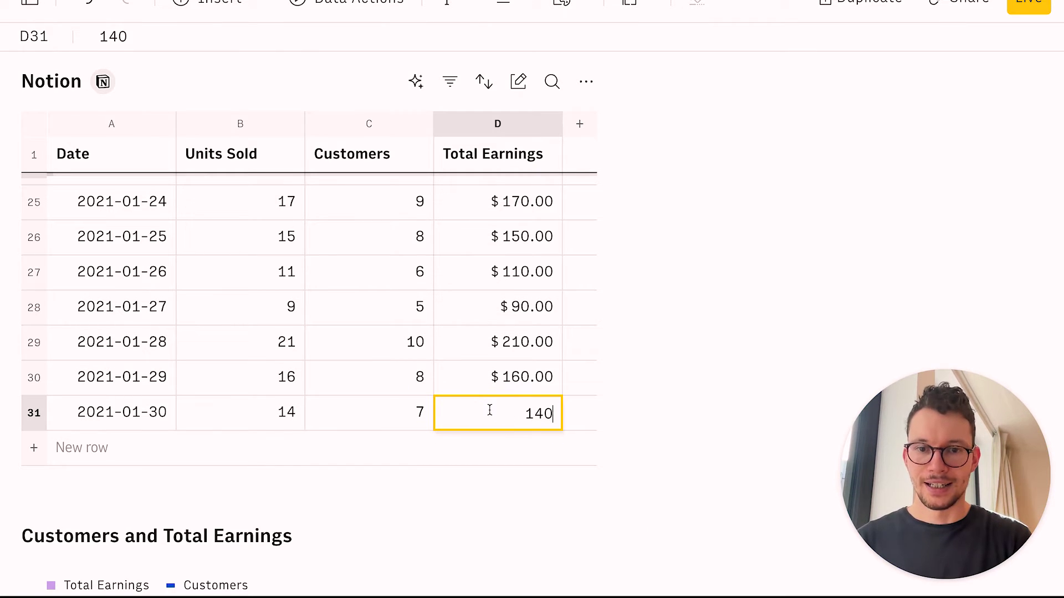
pyautogui.press('super+a')
pyautogui.write('500')
pyautogui.press('Return')
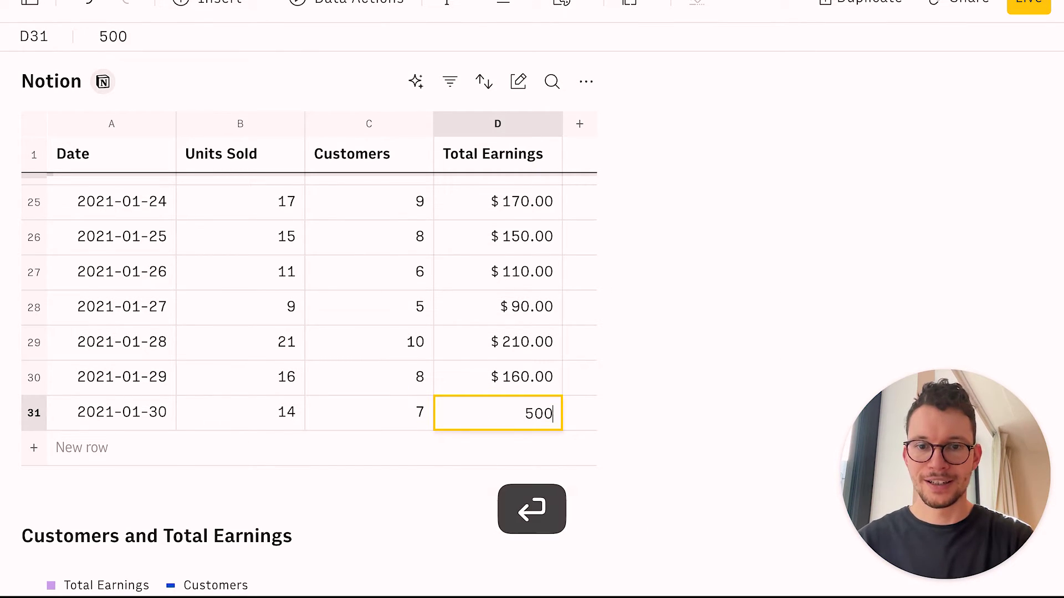
pyautogui.click(31, 449)
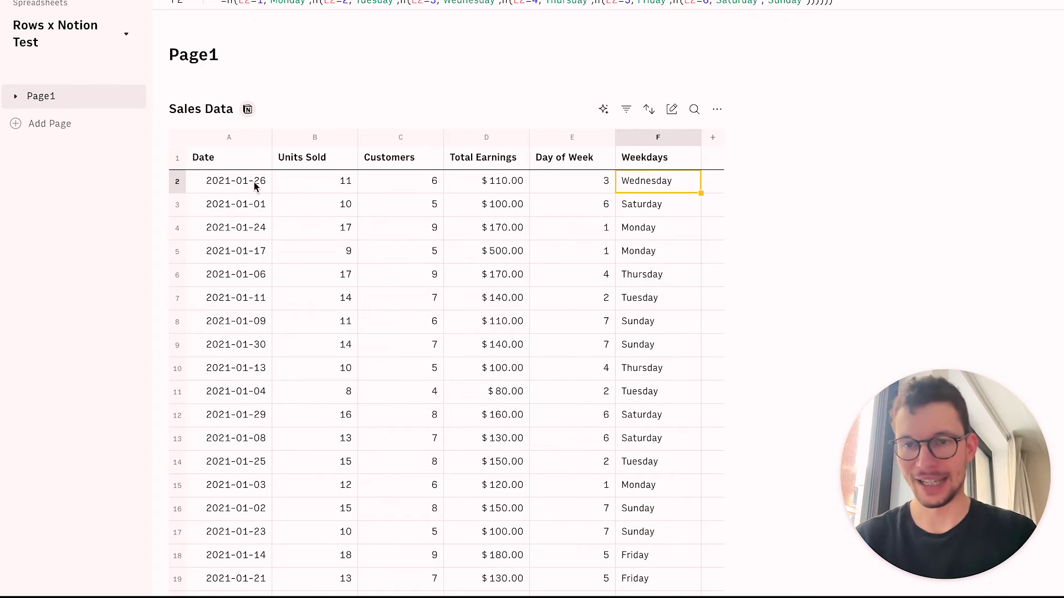
# Insert a pivot table using the Sales Data range A1:F31 as its source.
pyautogui.click(221, 188)
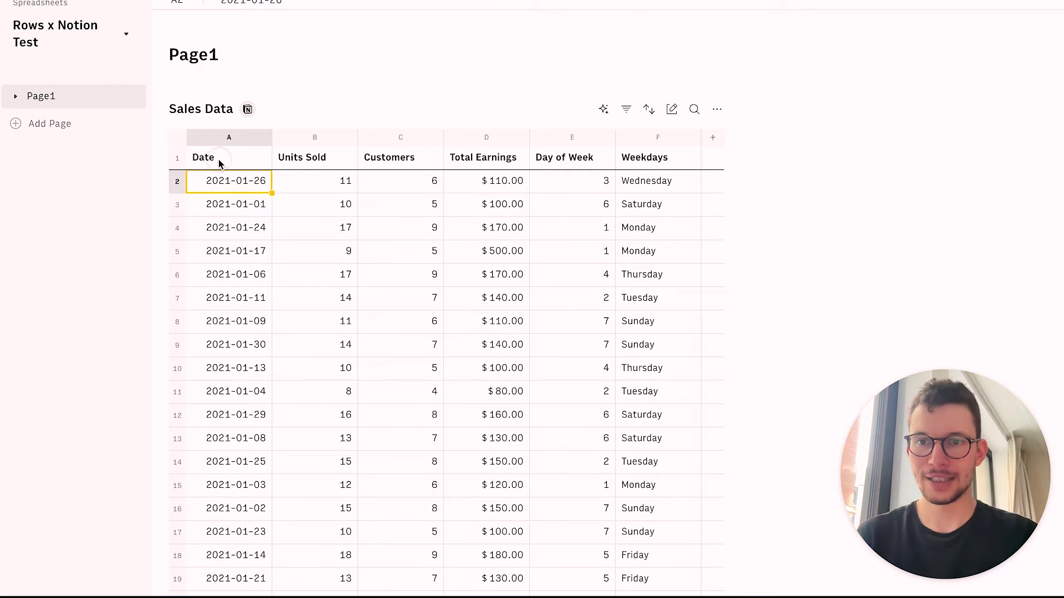
pyautogui.moveTo(220, 164); pyautogui.dragTo(671, 347)
pyautogui.scroll(-10, 472, 299)
pyautogui.scroll(5, 660, 299)
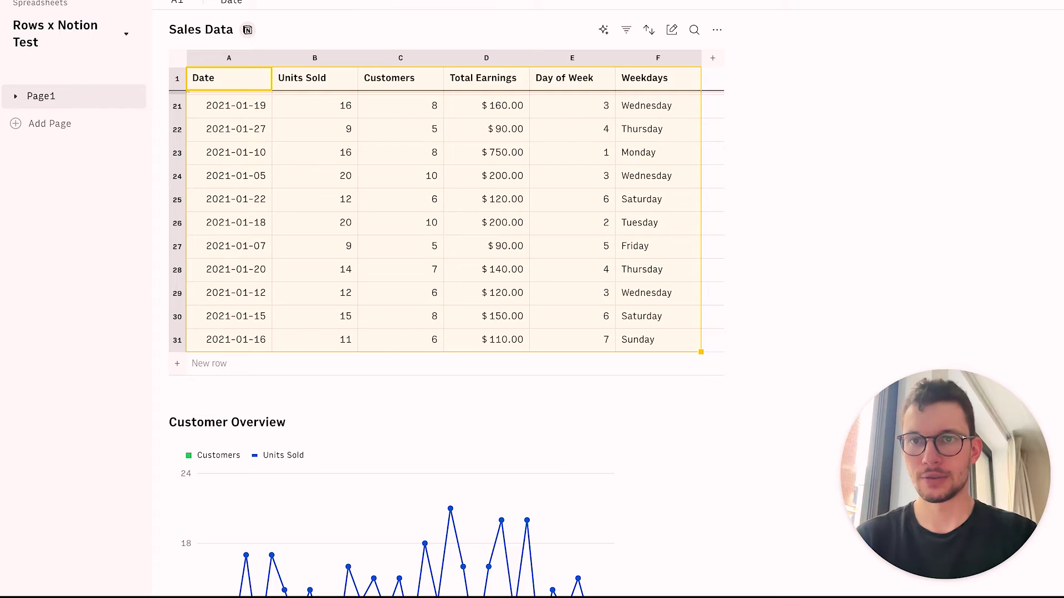
pyautogui.click(327, 3)
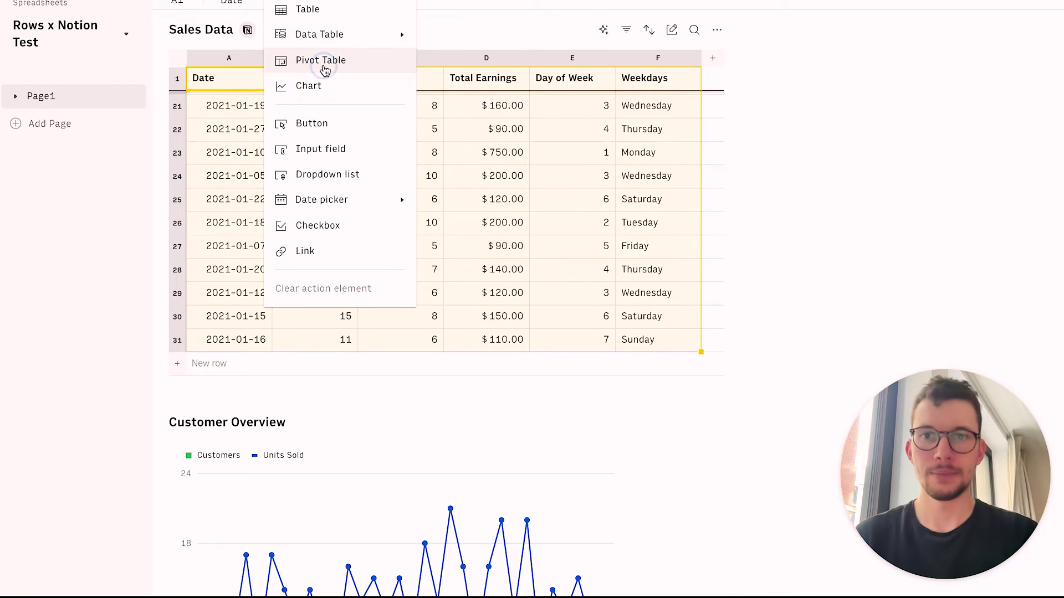
pyautogui.click(325, 61)
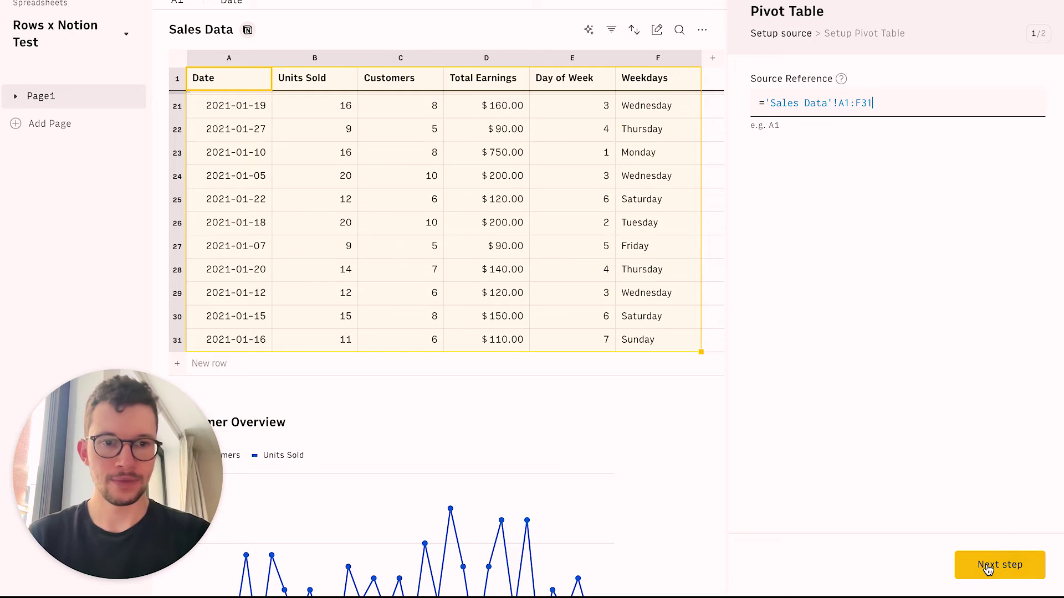
pyautogui.click(988, 569)
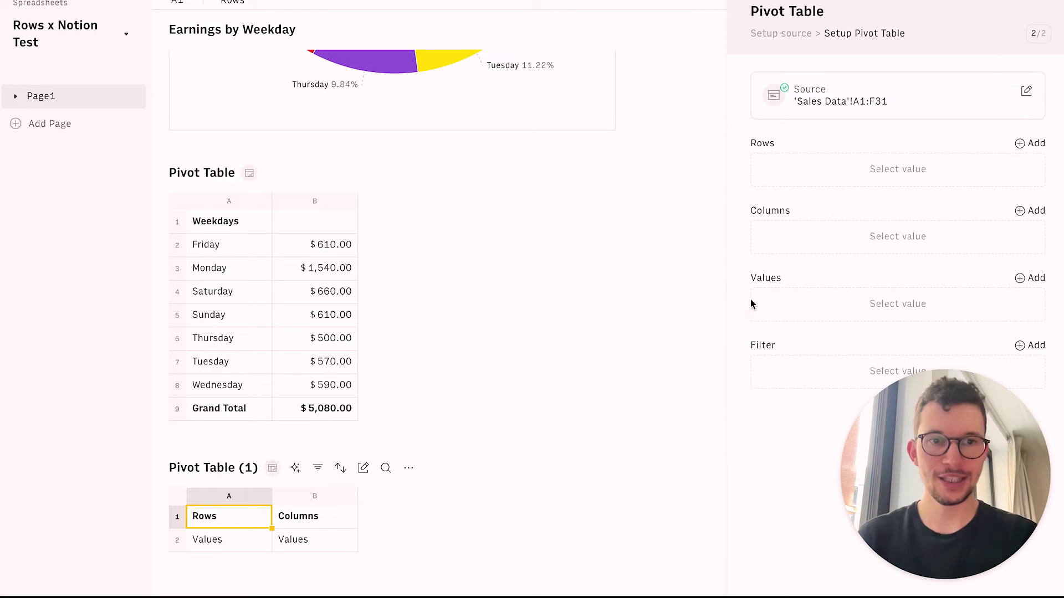
# Set pivot rows to Weekdays and values to SUM of Total Earnings instead of COUNTA.
pyautogui.click(883, 168)
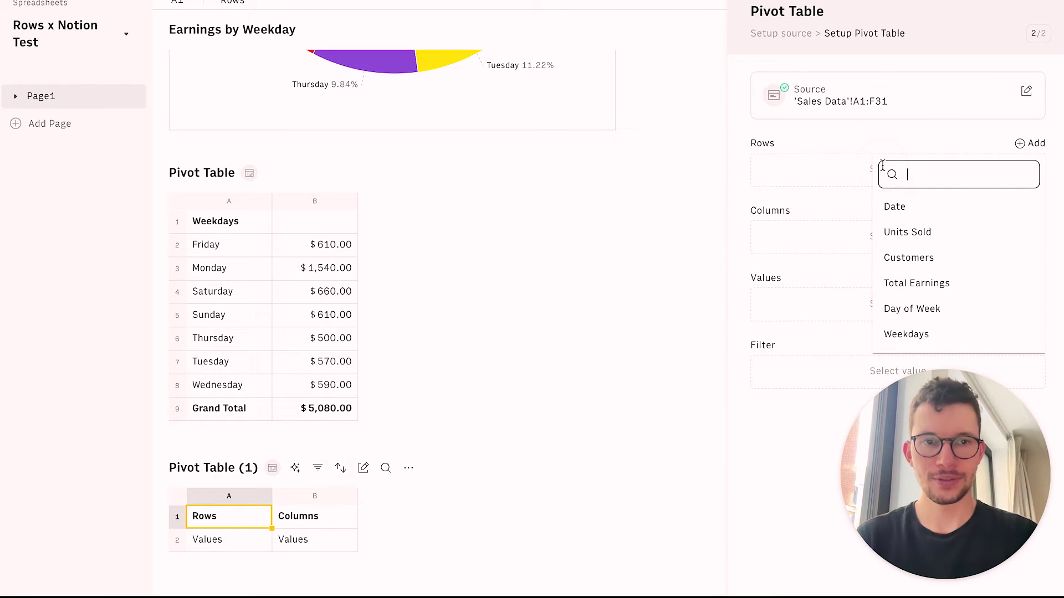
pyautogui.click(903, 334)
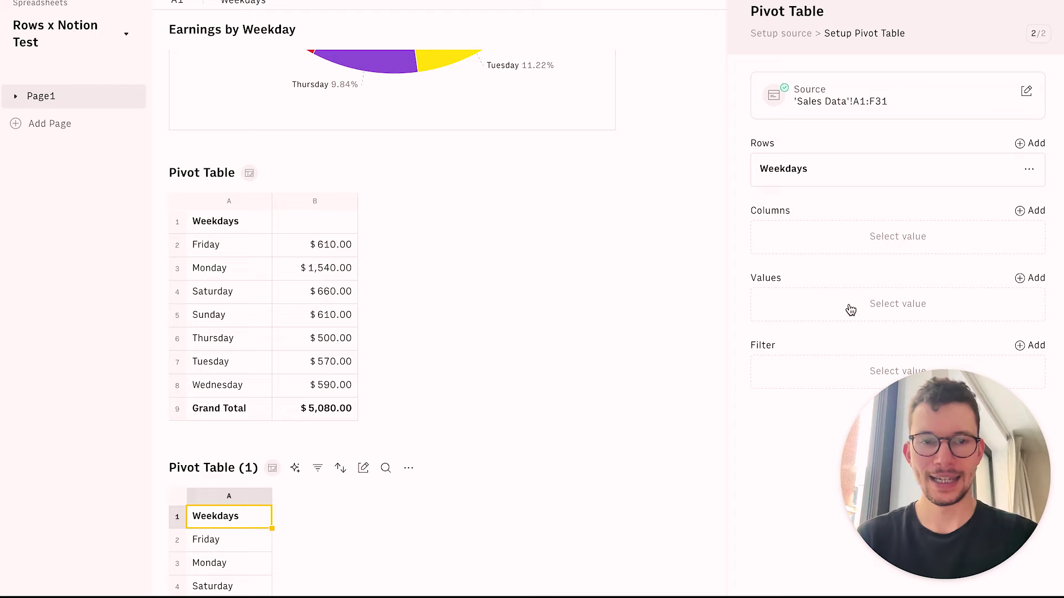
pyautogui.click(898, 306)
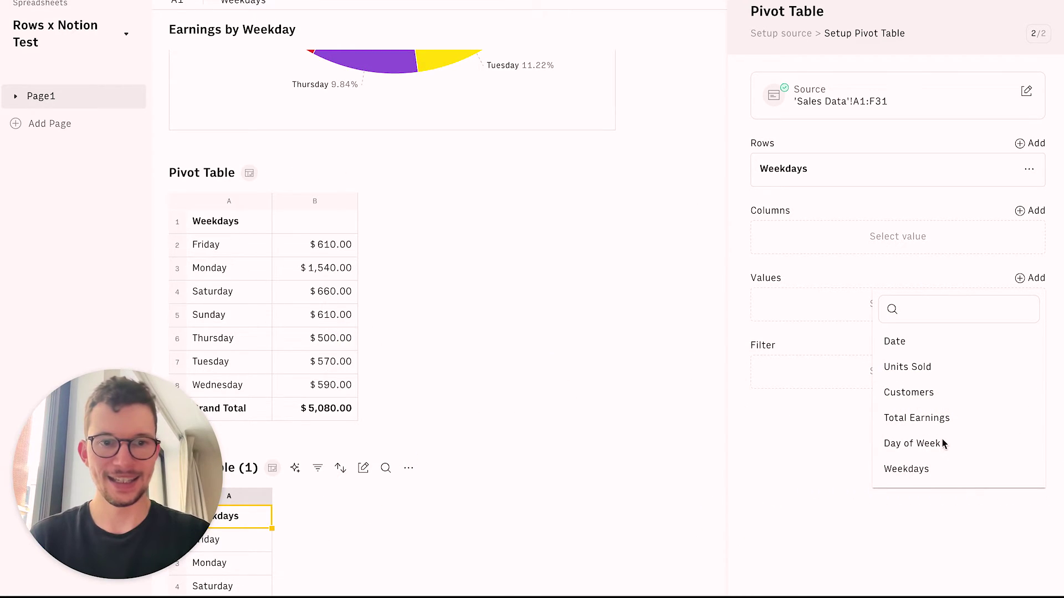
pyautogui.click(893, 418)
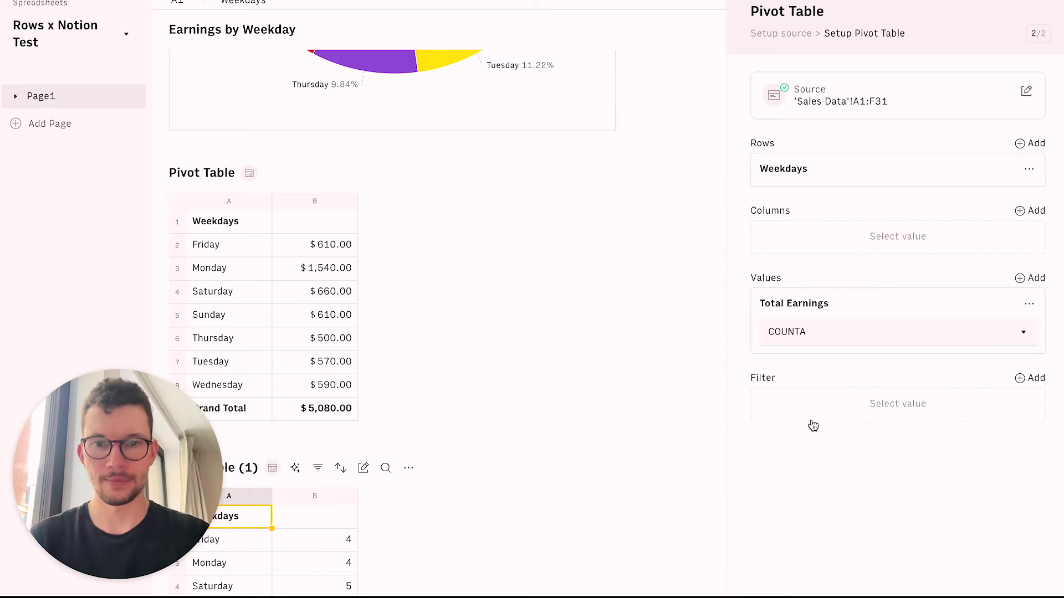
pyautogui.scroll(-3, 360, 416)
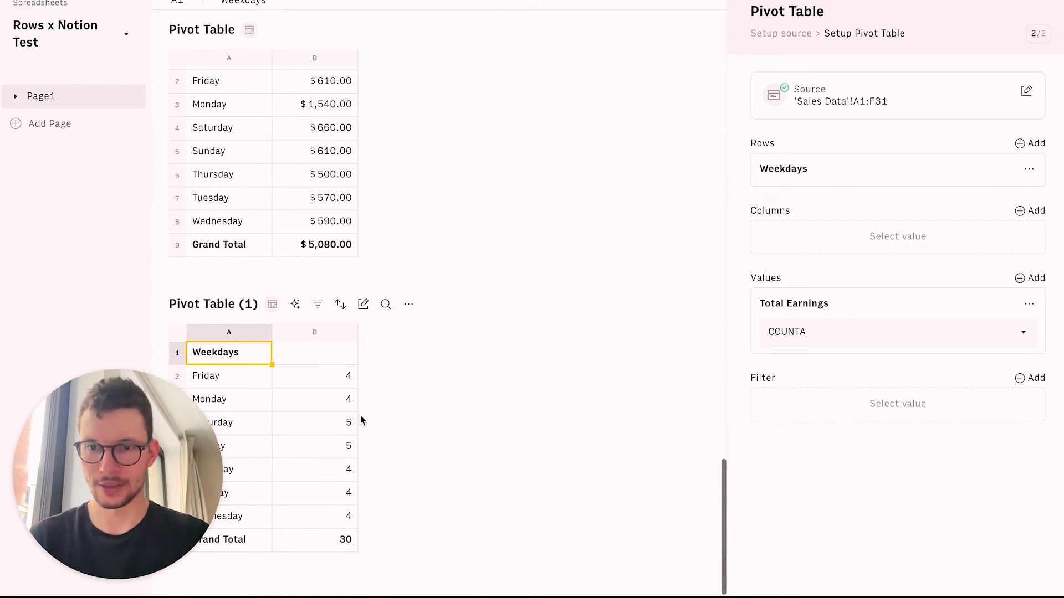
pyautogui.click(846, 335)
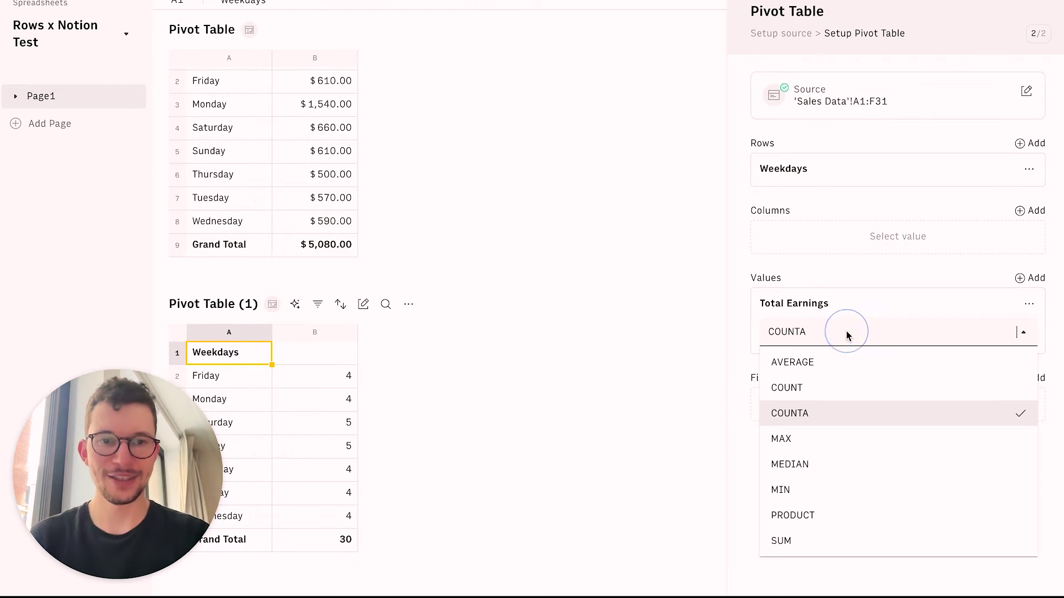
pyautogui.click(791, 541)
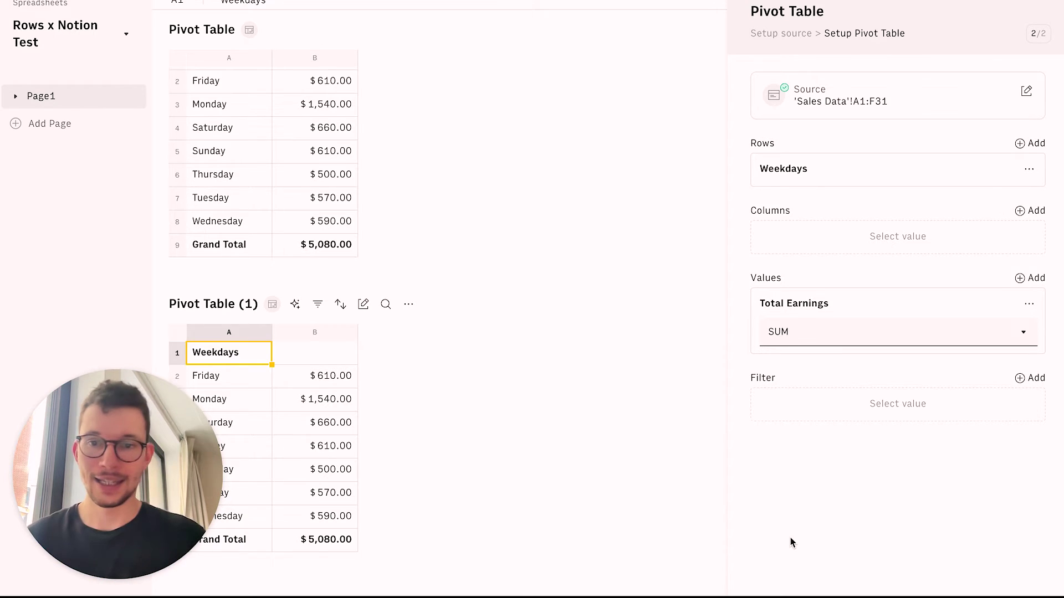
# Copy Pivot Table (1)'s embed URL from its Embed sharing settings.
pyautogui.click(406, 304)
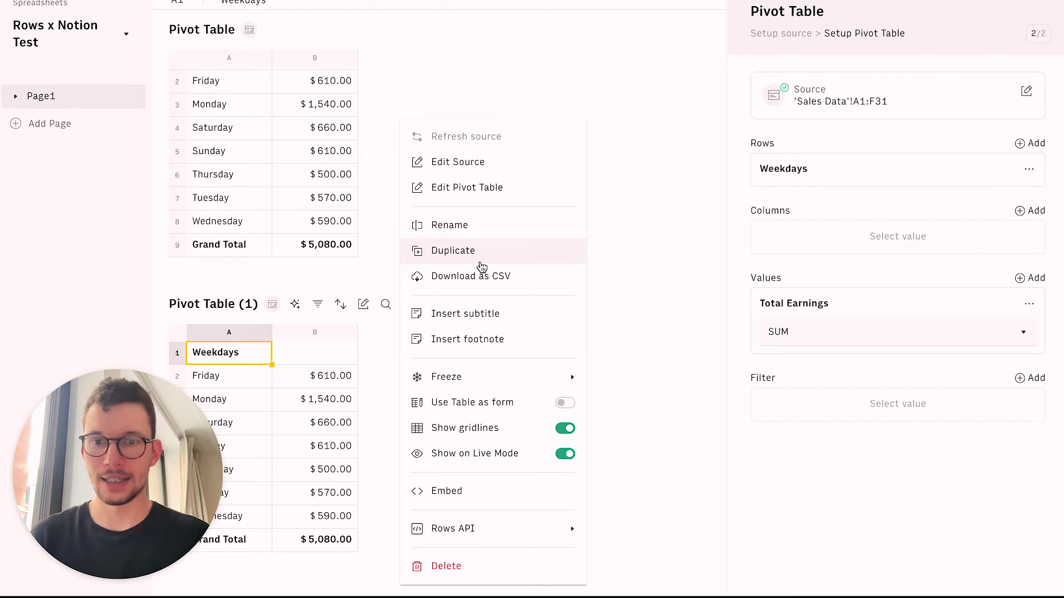
pyautogui.click(425, 491)
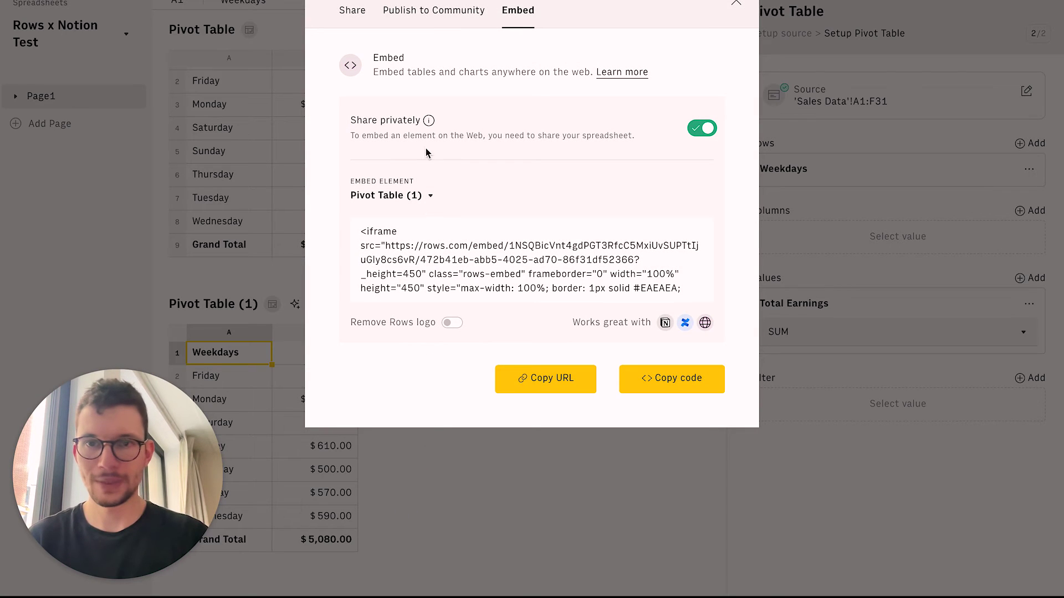
pyautogui.click(553, 385)
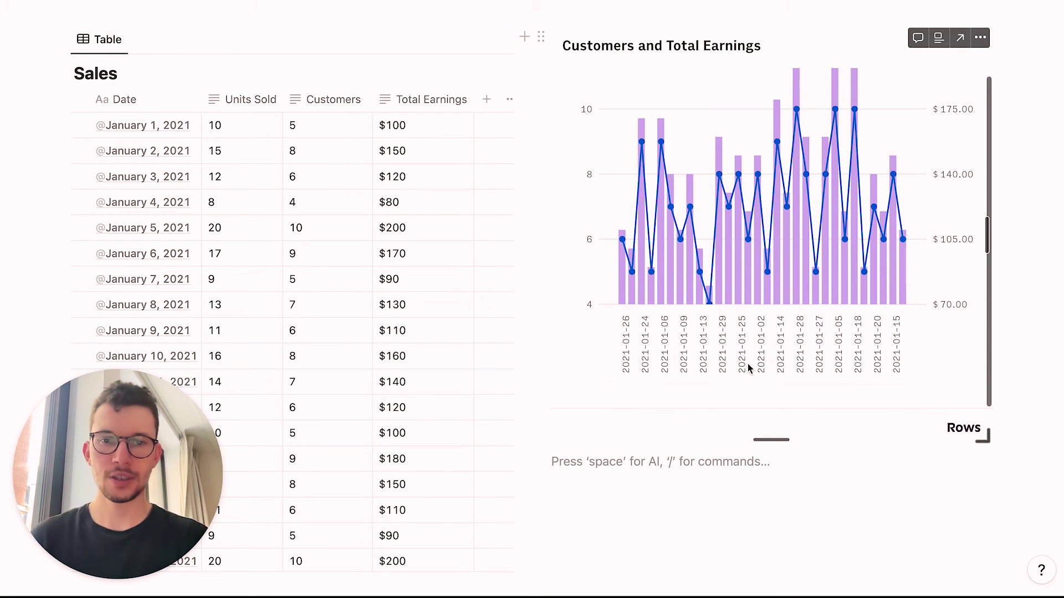
# Paste the Pivot Table (1) link below the combo chart as a live embed.
pyautogui.scroll(-2, 798, 514)
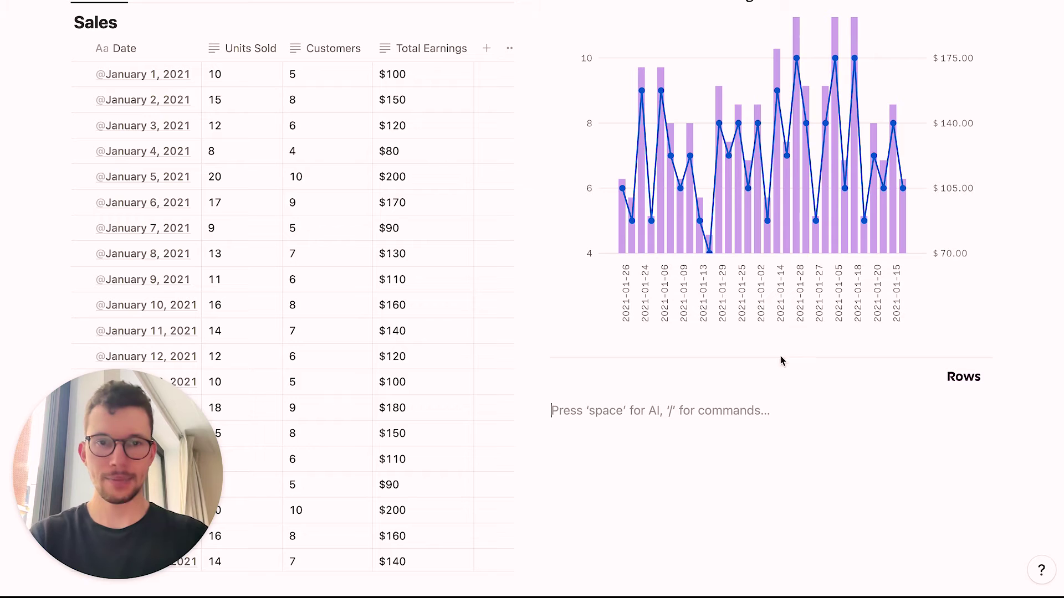
pyautogui.press('super+v')
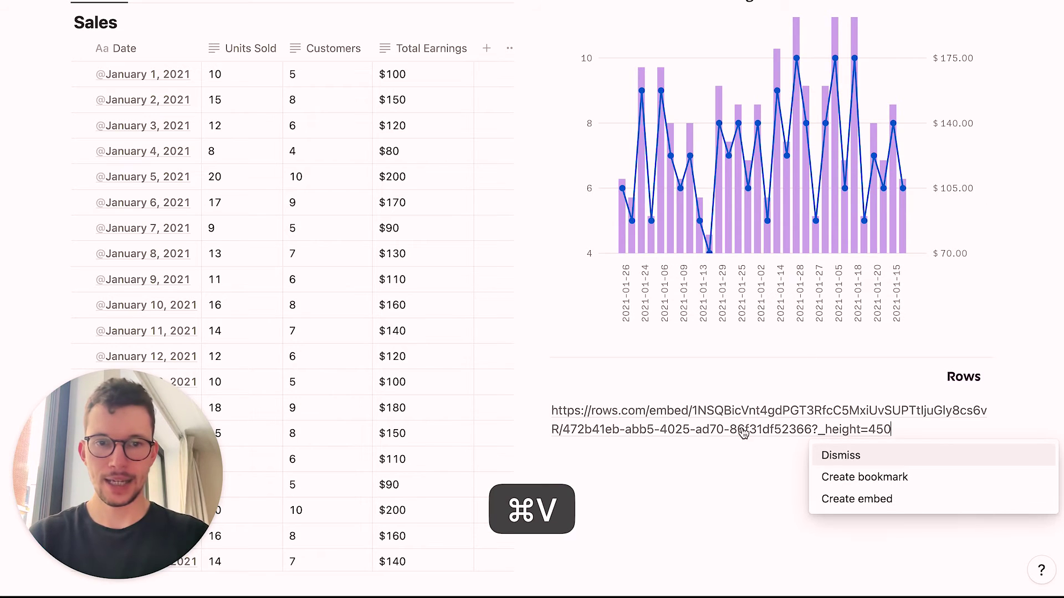
pyautogui.click(856, 500)
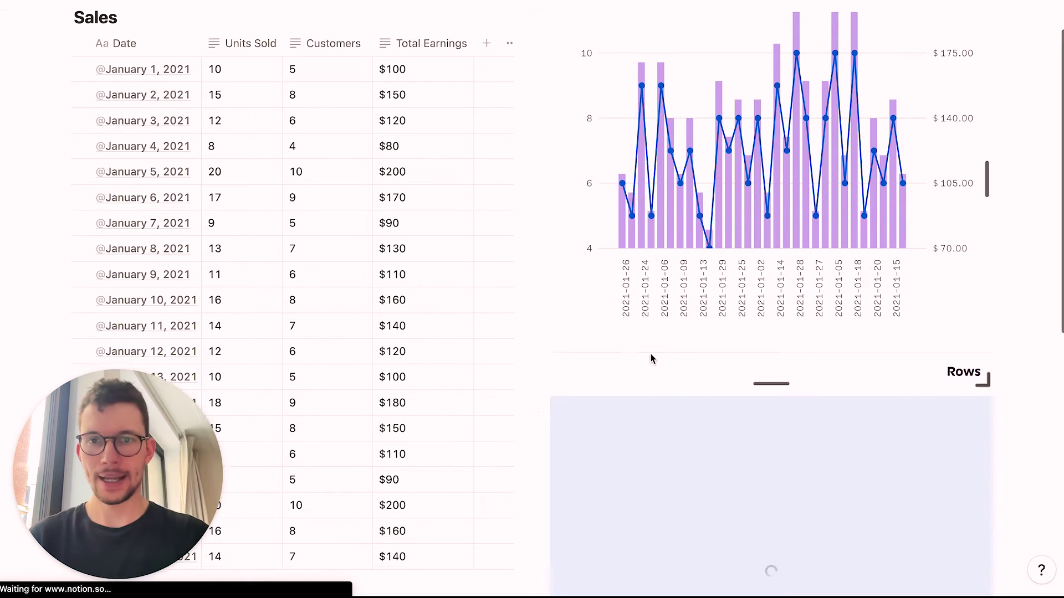
pyautogui.scroll(-5, 652, 357)
pyautogui.scroll(2, 632, 280)
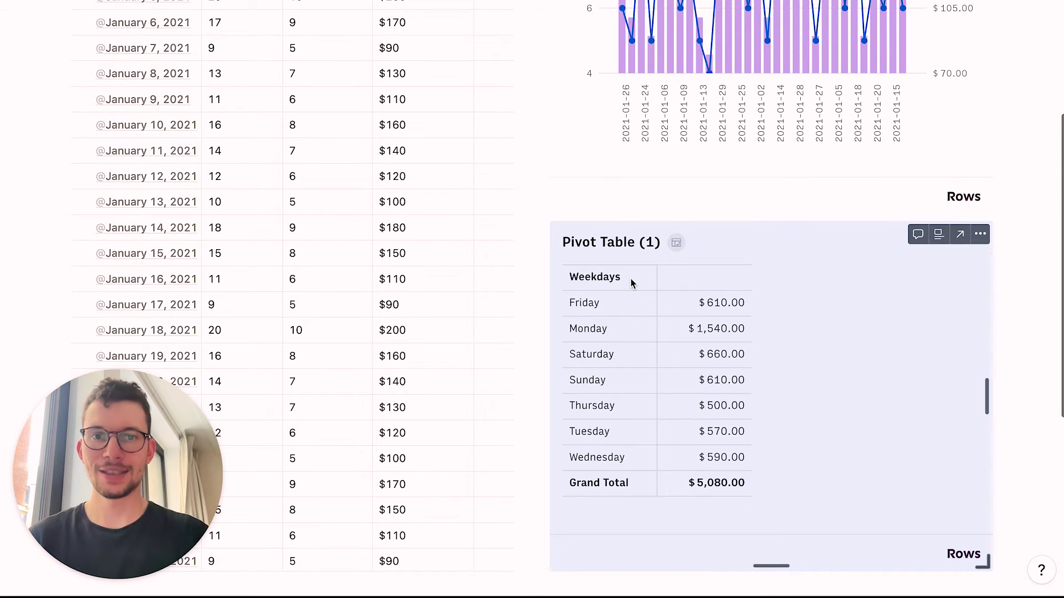
pyautogui.scroll(1, 360, 230)
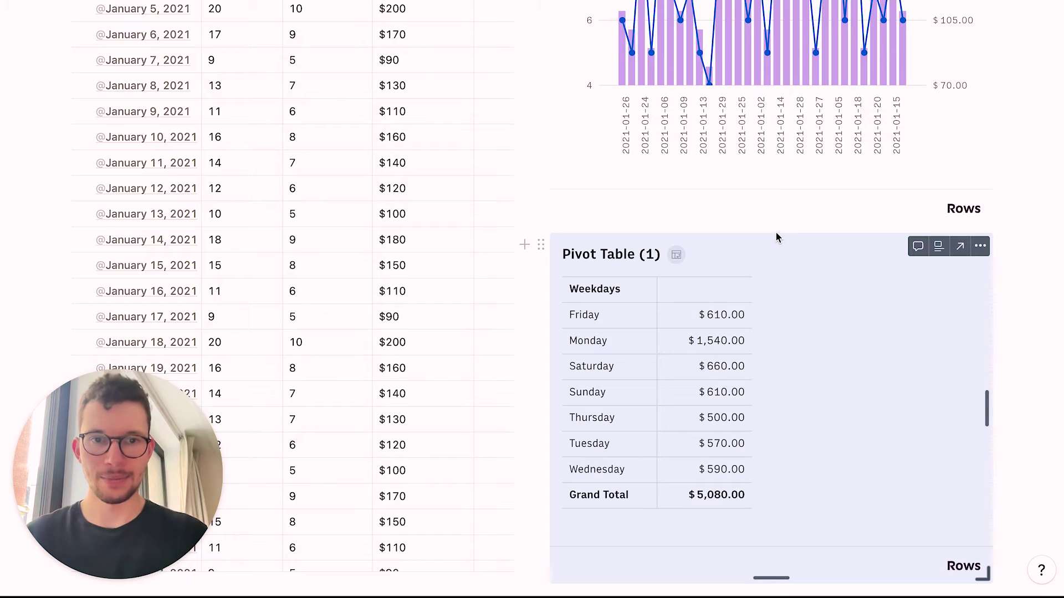
pyautogui.scroll(-1, 774, 225)
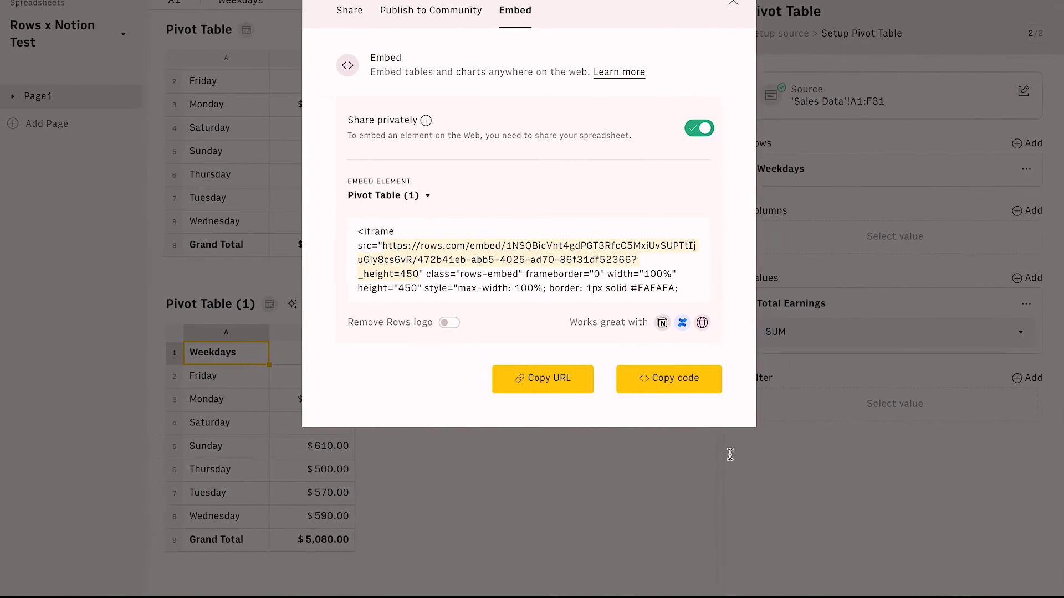
# Insert a chart from the Pivot Table (1) range A1:B9.
pyautogui.click(734, 3)
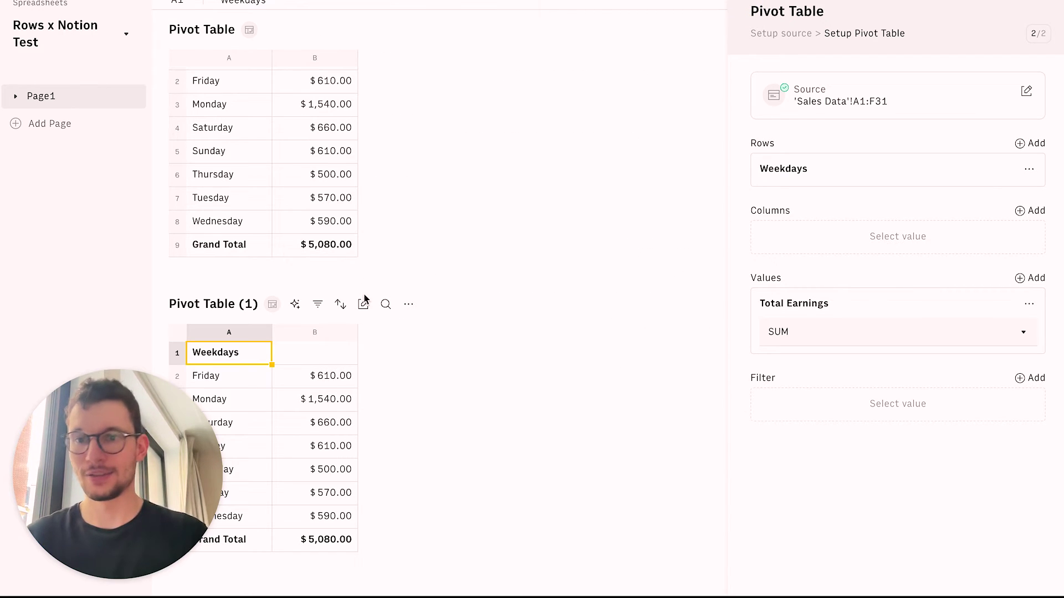
pyautogui.moveTo(257, 400); pyautogui.dragTo(321, 539)
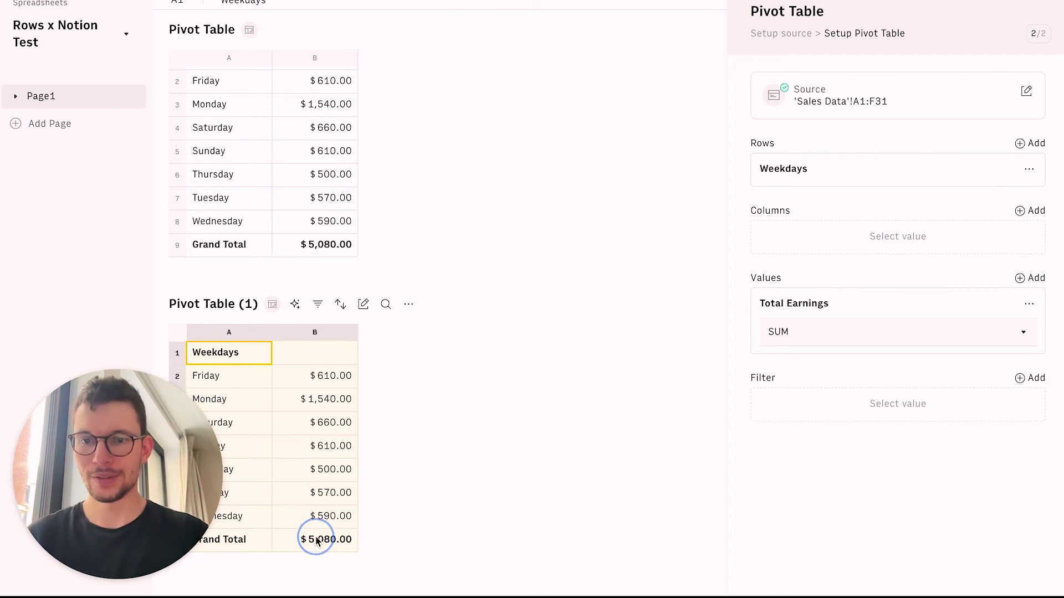
pyautogui.click(272, 304)
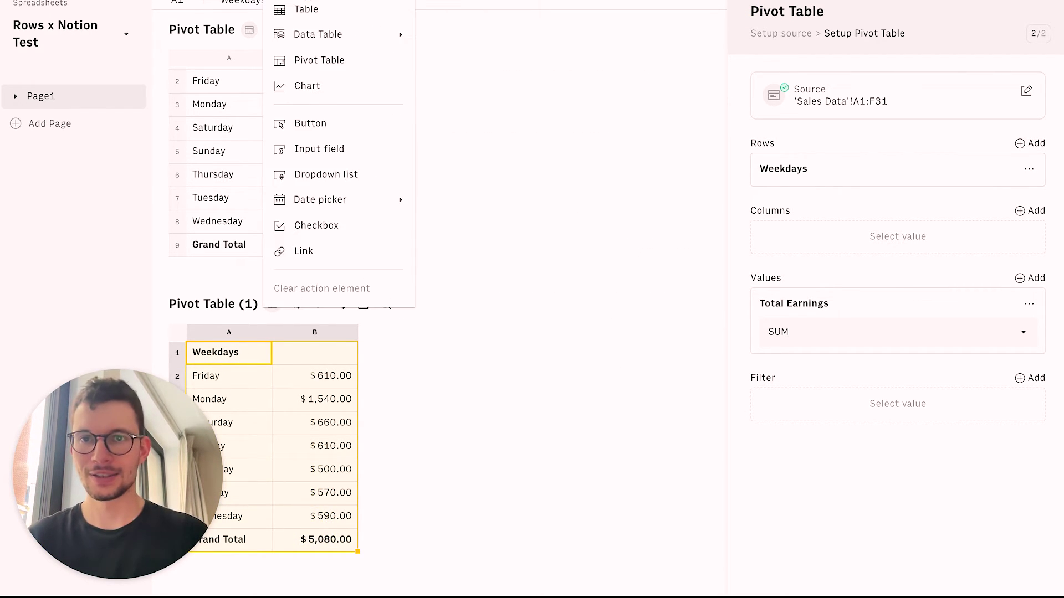
pyautogui.click(357, 87)
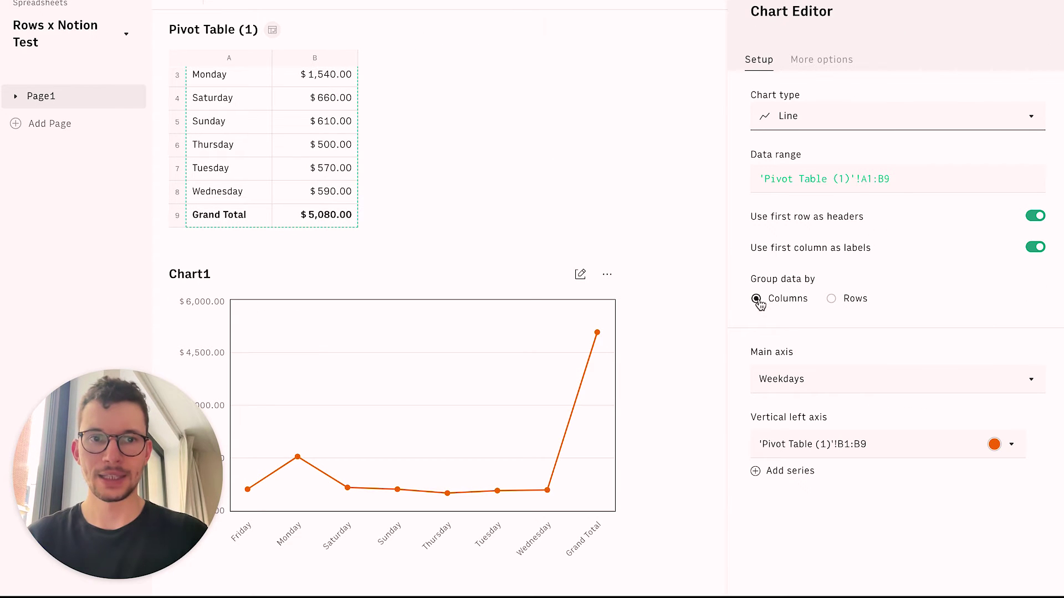
# Make it a pie chart grouped by rows with data range A1:B8, excluding Grand Total.
pyautogui.click(837, 111)
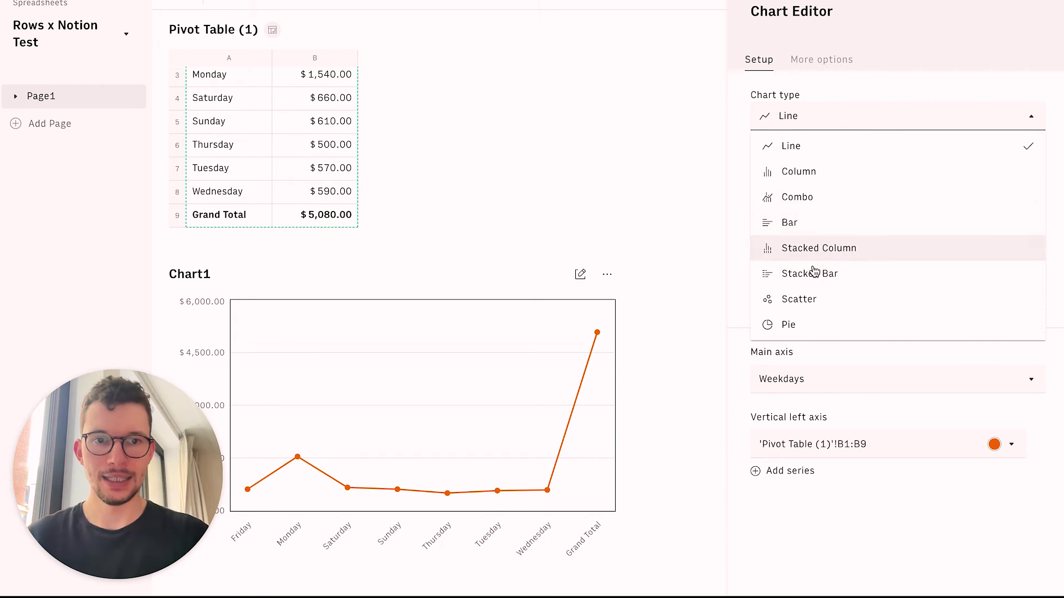
pyautogui.click(792, 324)
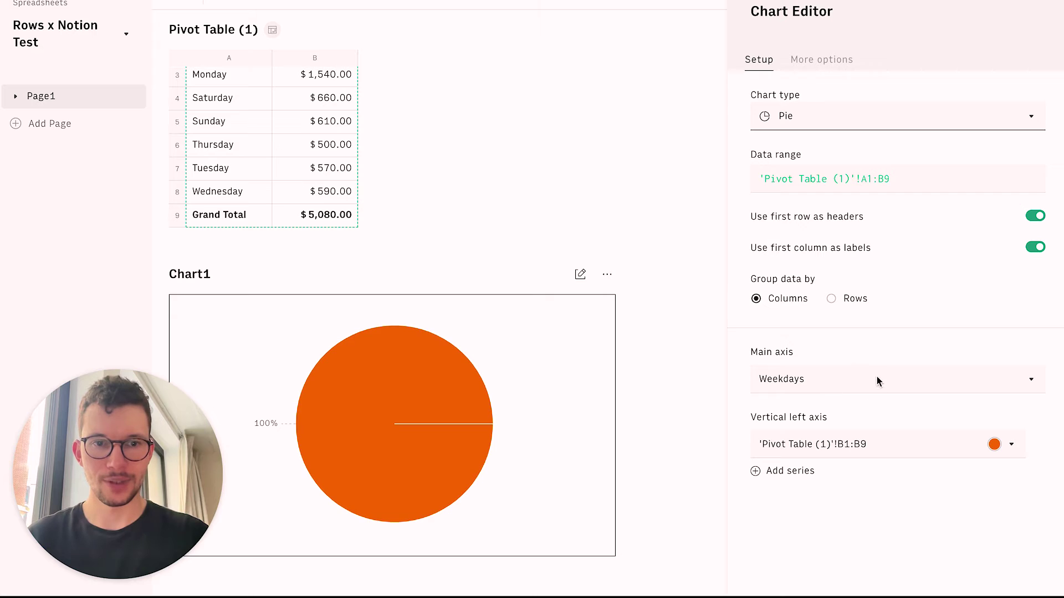
pyautogui.click(832, 299)
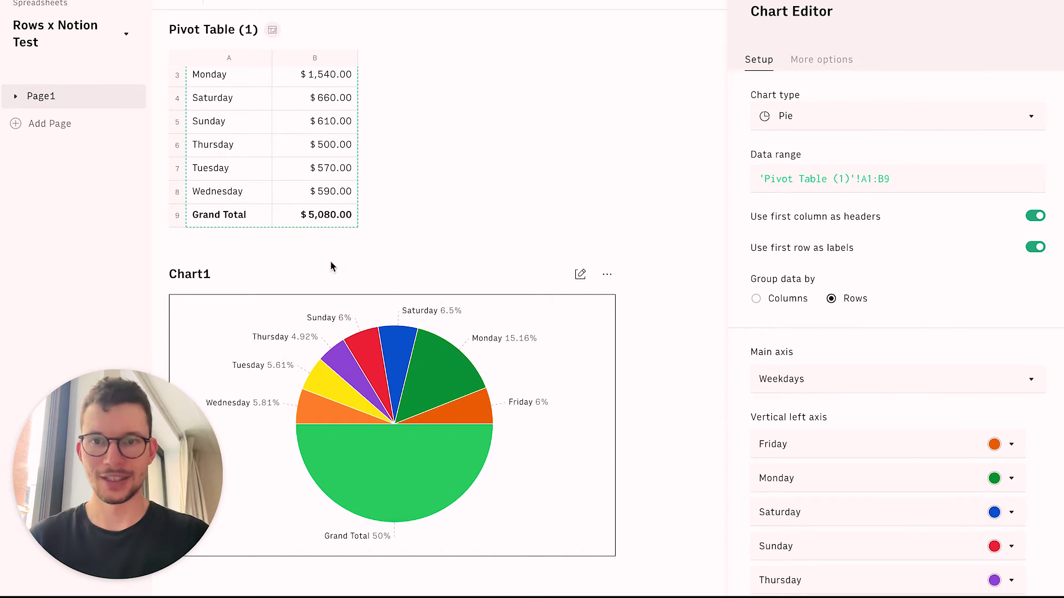
pyautogui.click(886, 174)
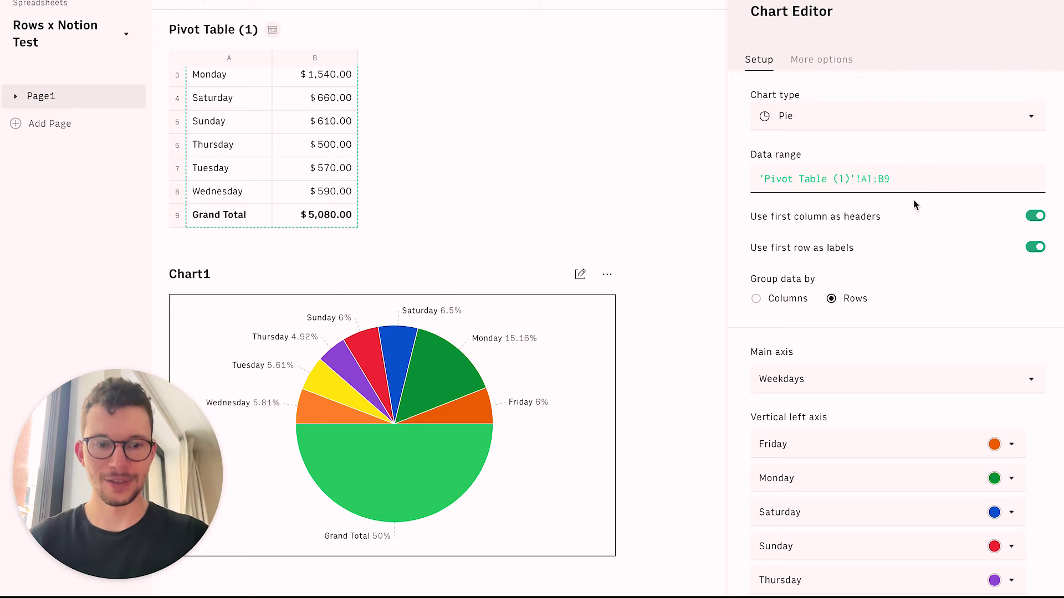
pyautogui.press('Right')
pyautogui.press('BackSpace')
pyautogui.write('8')
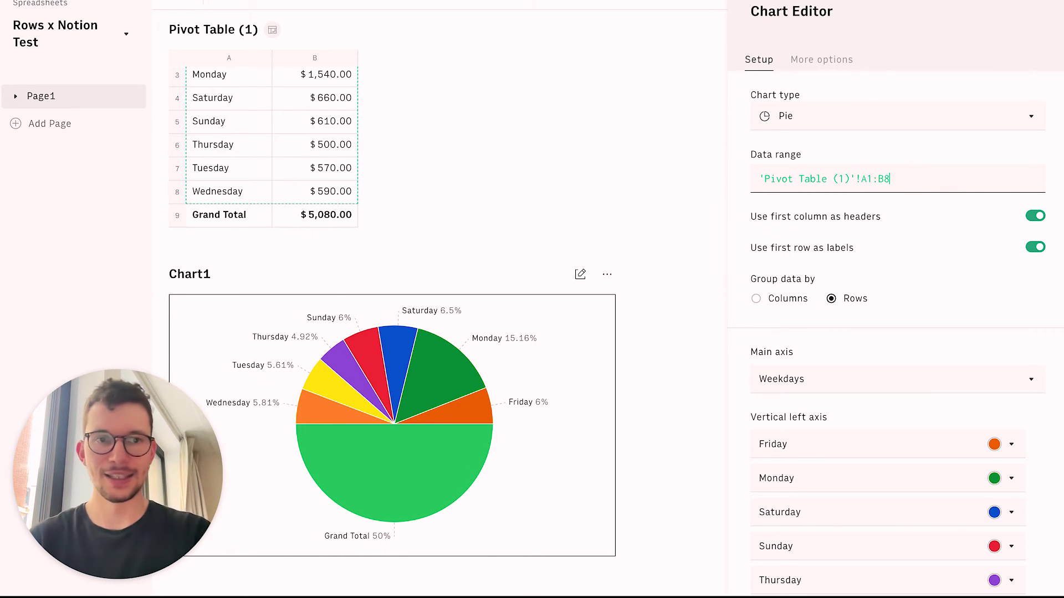
pyautogui.press('Return')
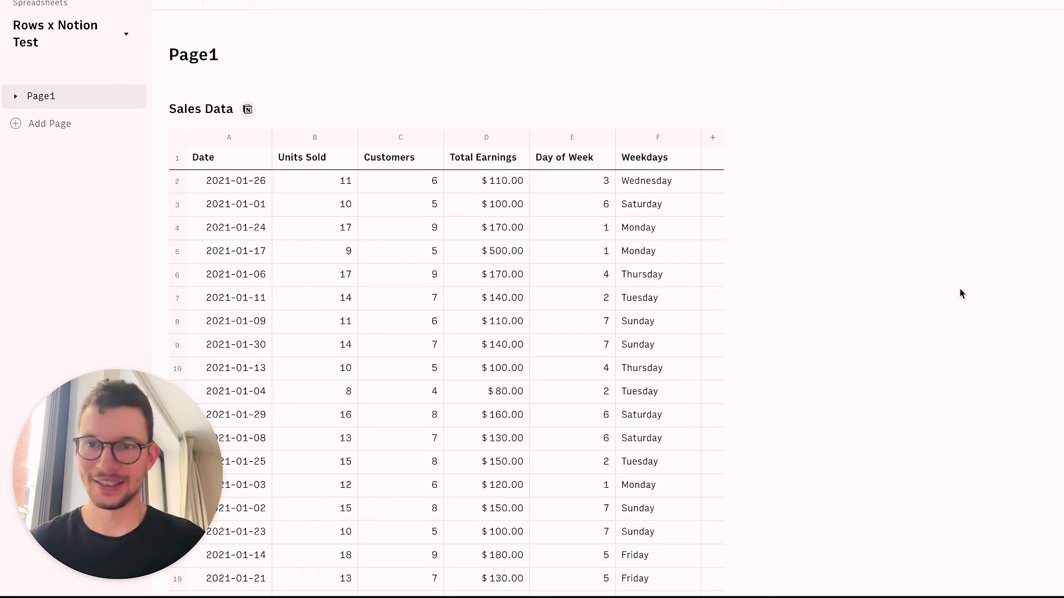
# Run AI Analyst on the Sales Data table for quick insights and deep dives.
pyautogui.click(282, 83)
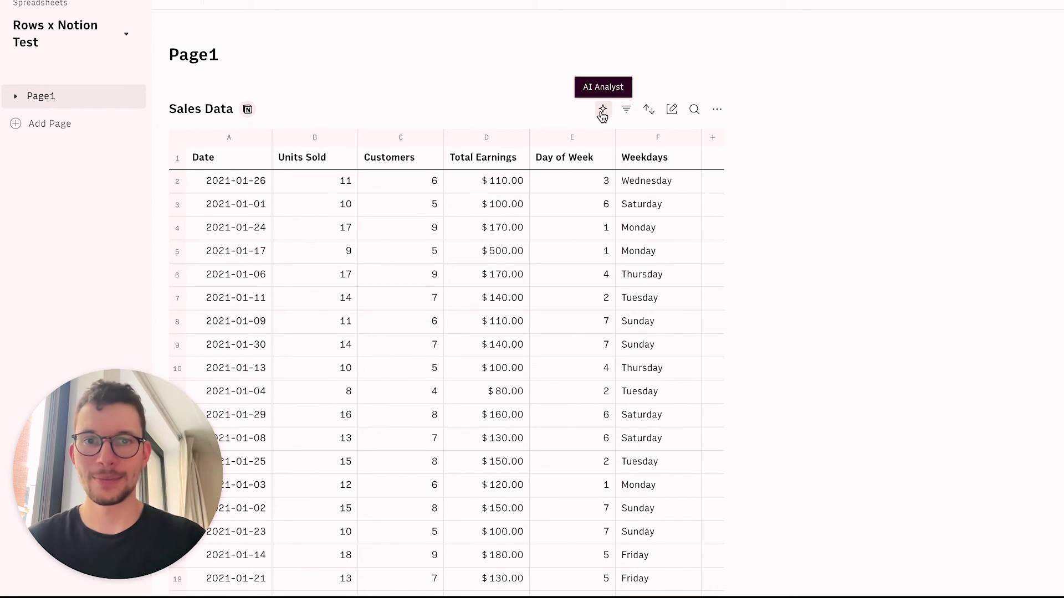
pyautogui.click(604, 110)
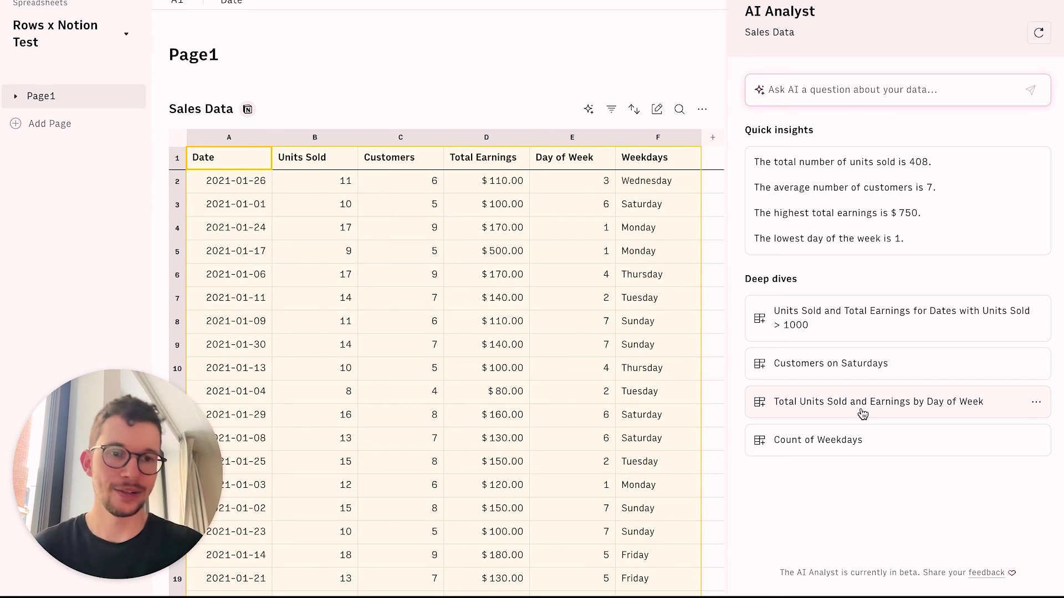
# Insert the 'Total Units Sold and Earnings by Day of Week' deep dive as a table.
pyautogui.click(922, 405)
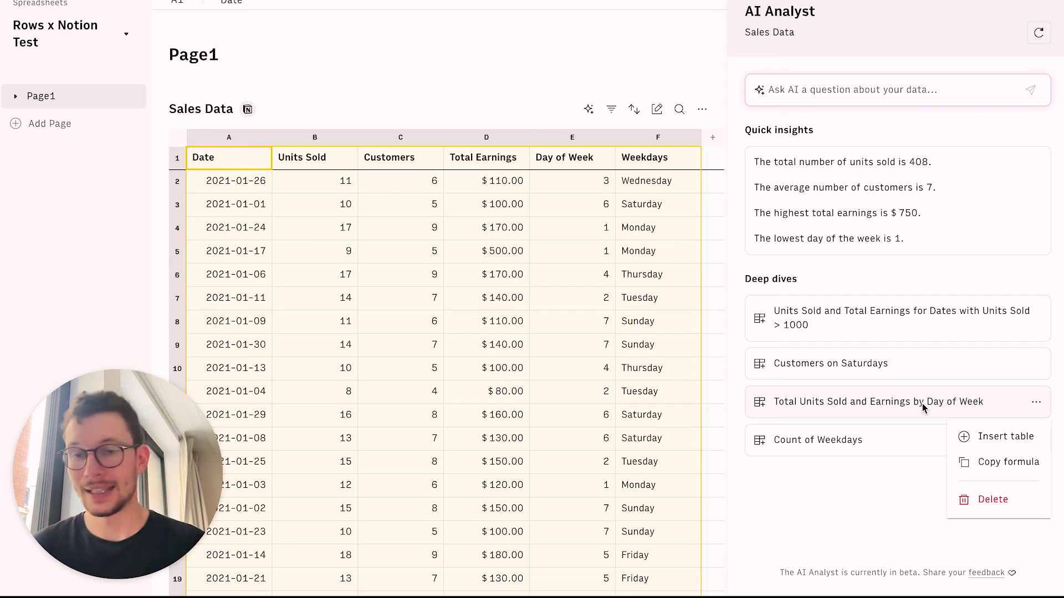
pyautogui.click(989, 450)
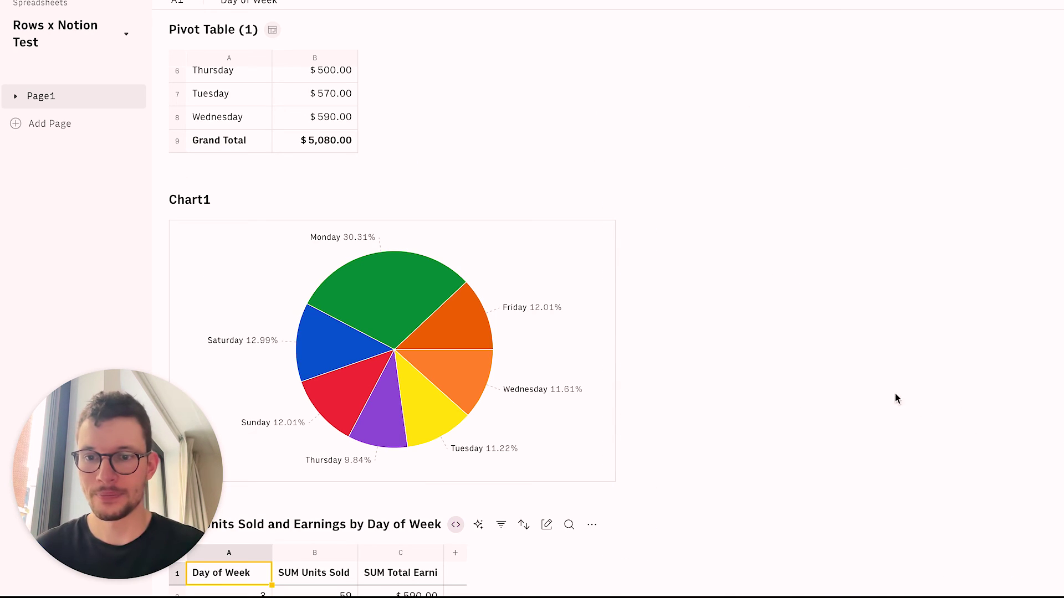
pyautogui.scroll(-4, 768, 366)
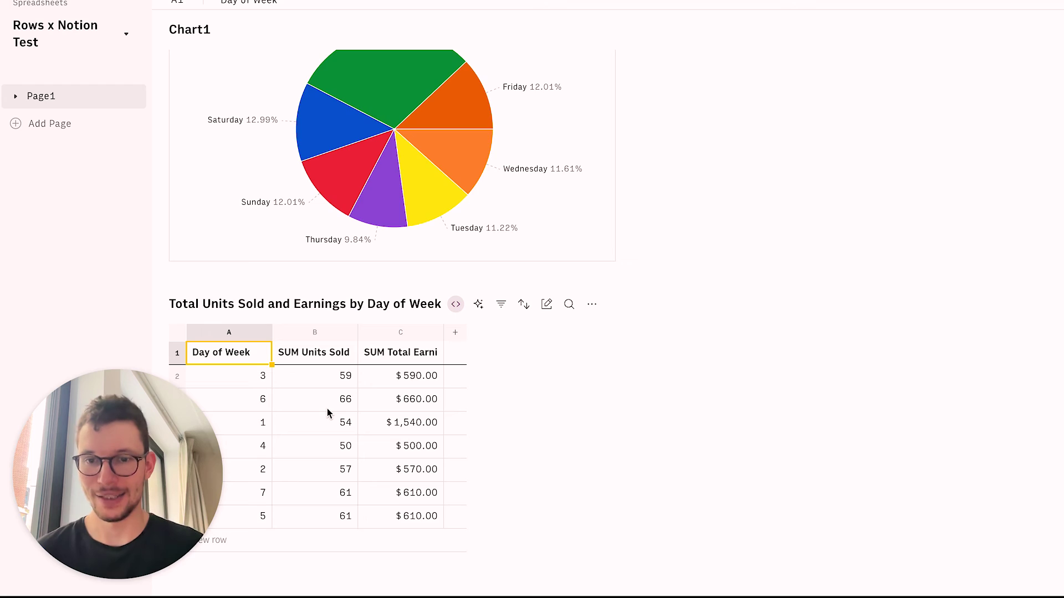
pyautogui.scroll(20, 327, 413)
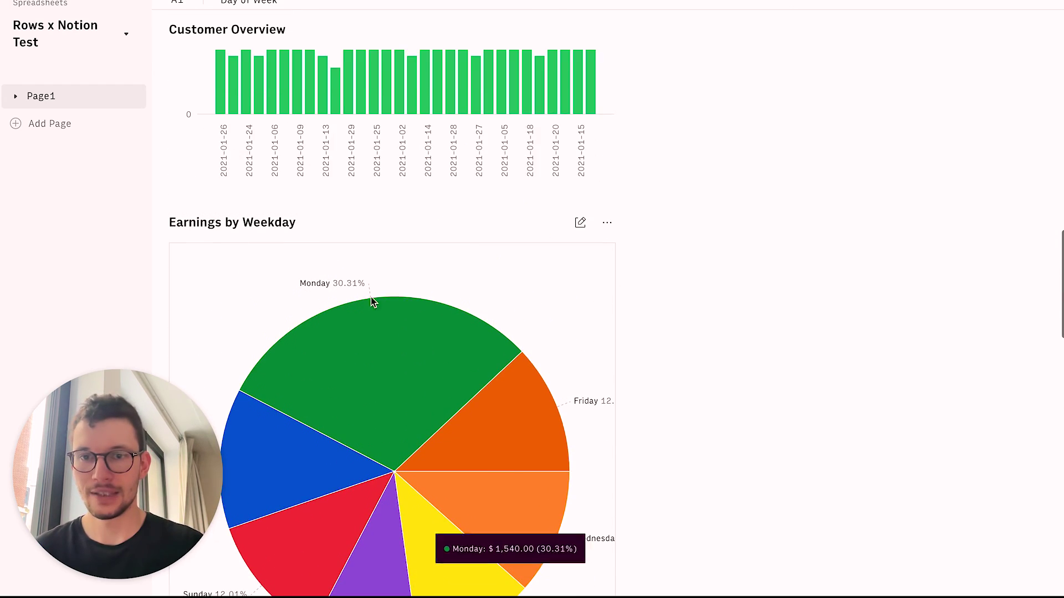
pyautogui.scroll(15, 391, 257)
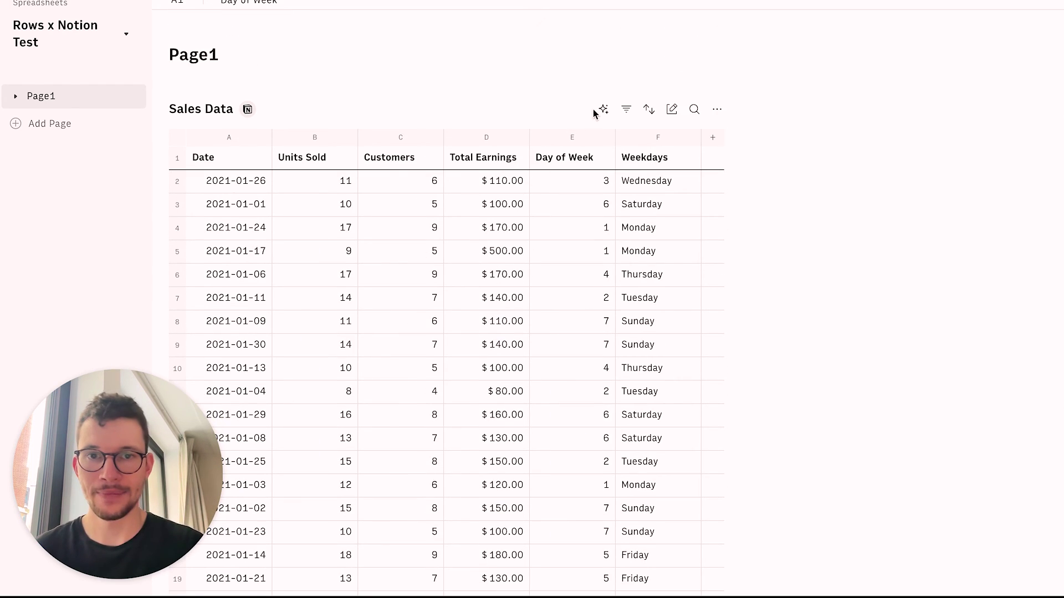
# Reopen the AI Analyst panel for the Sales Data table and focus its question box.
pyautogui.click(603, 110)
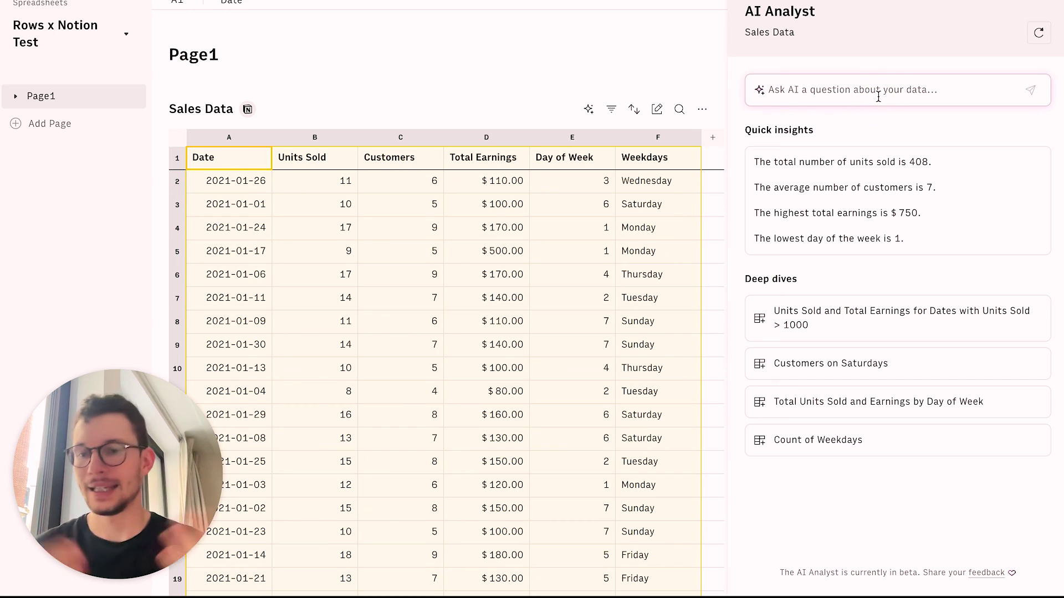
pyautogui.click(878, 97)
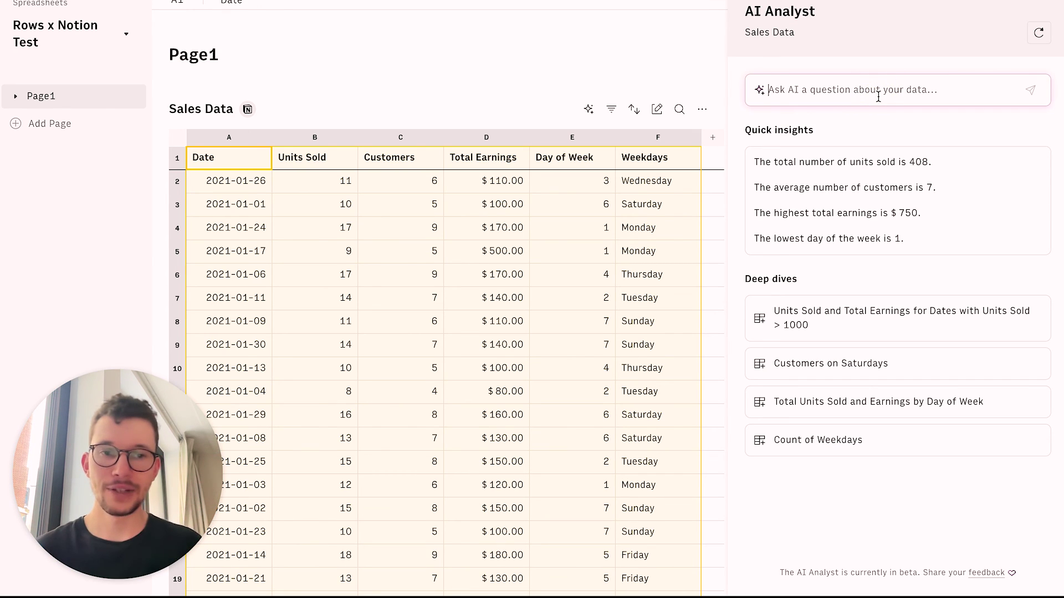